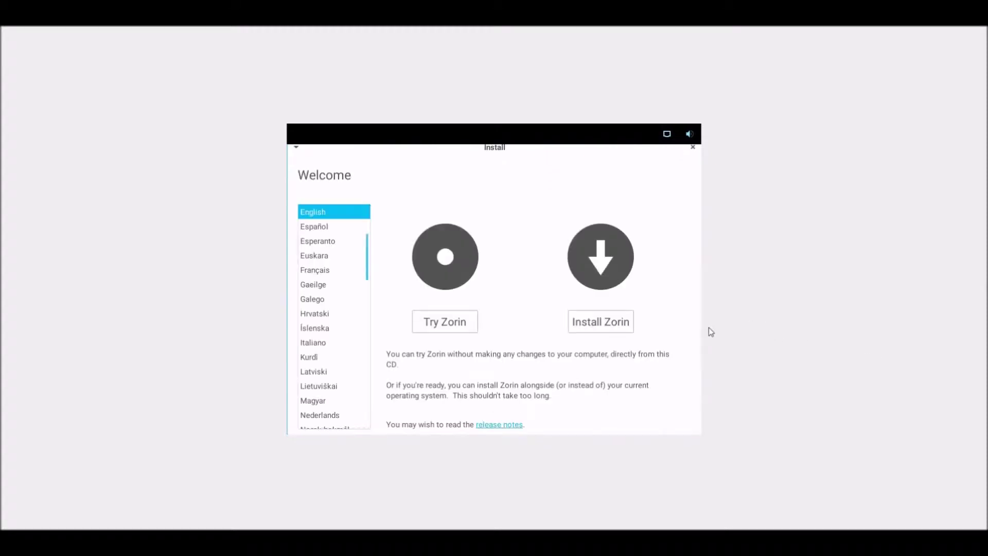
# Choose Install Zorin, keep the preparation options, and erase the whole disk to install
pyautogui.click(628, 324)
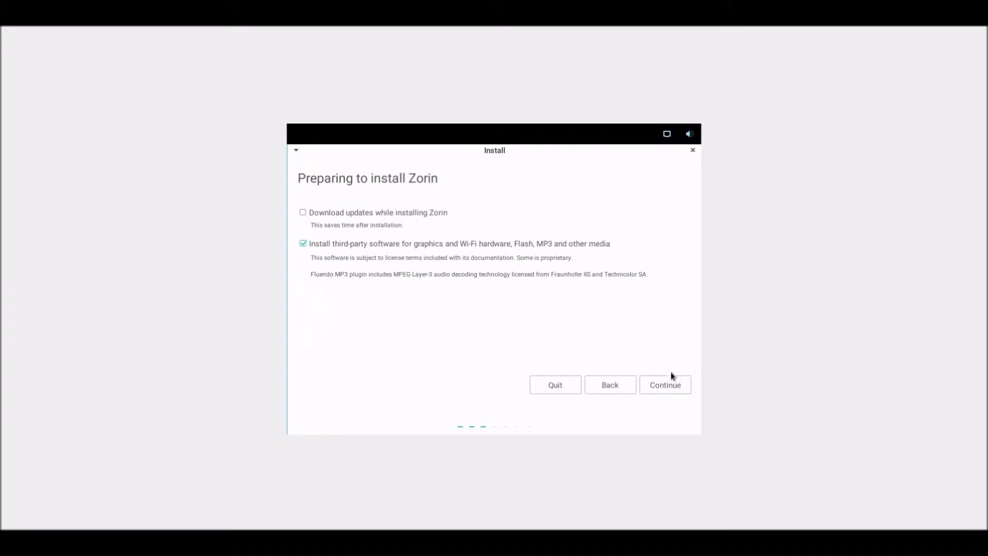
pyautogui.click(673, 385)
pyautogui.click(678, 383)
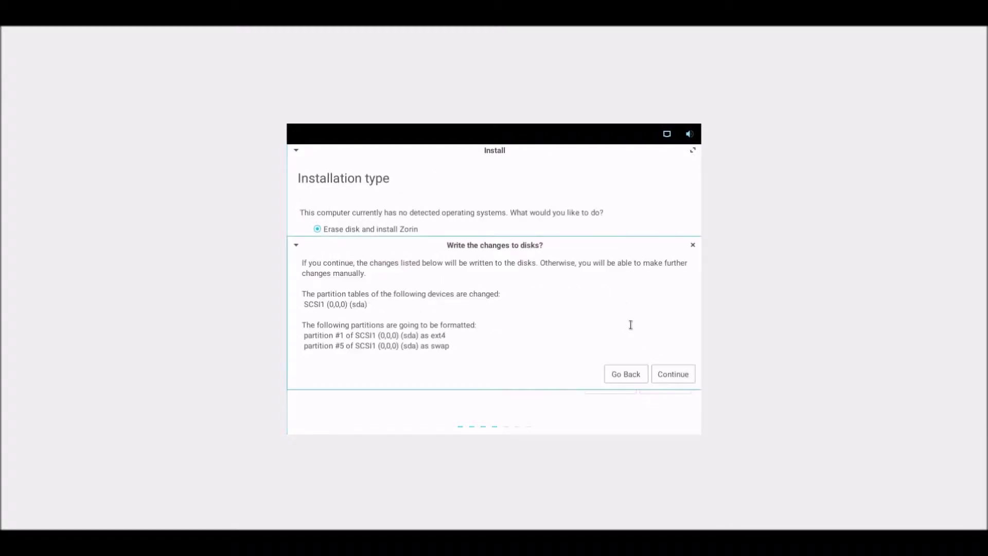
pyautogui.click(685, 374)
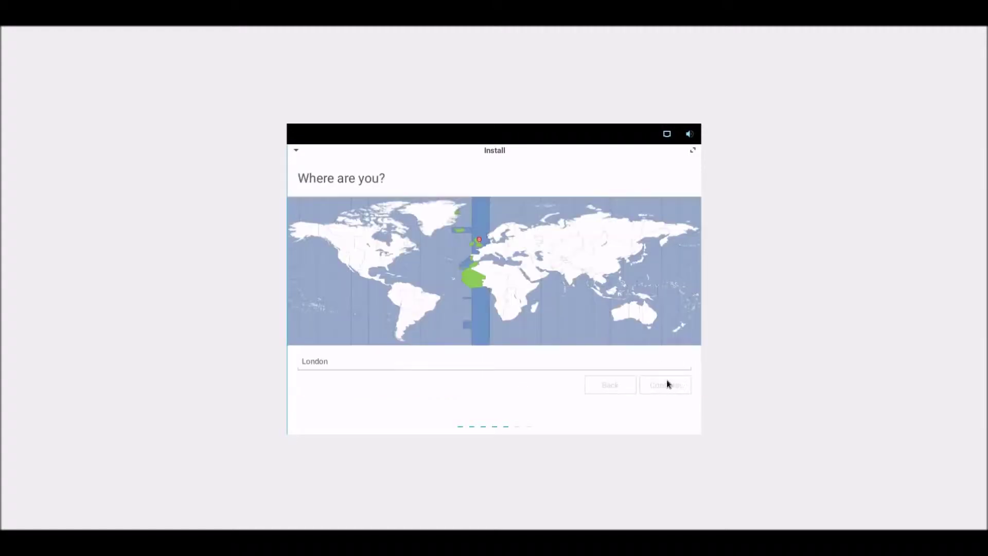
# Accept London as the location and English (UK) as the keyboard layout
pyautogui.click(667, 382)
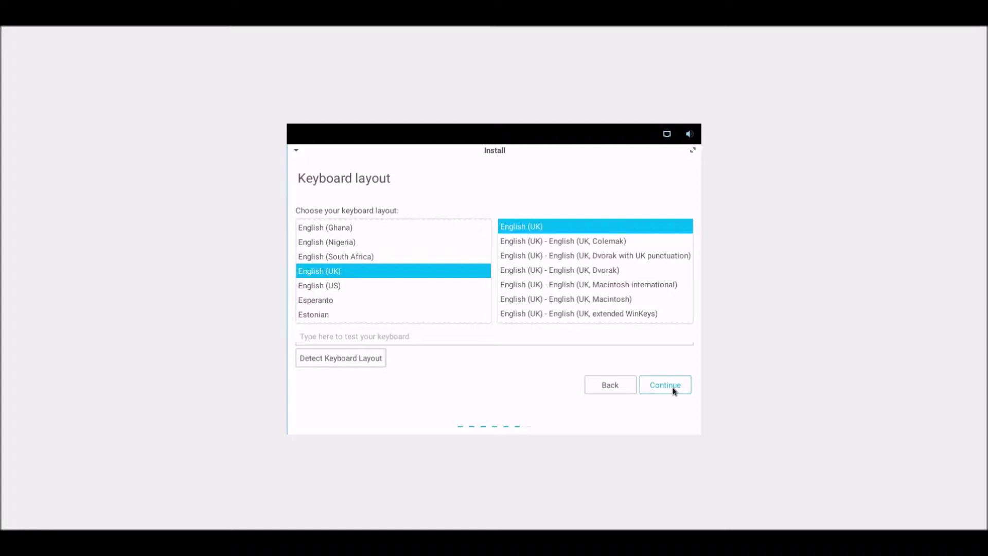
pyautogui.click(672, 387)
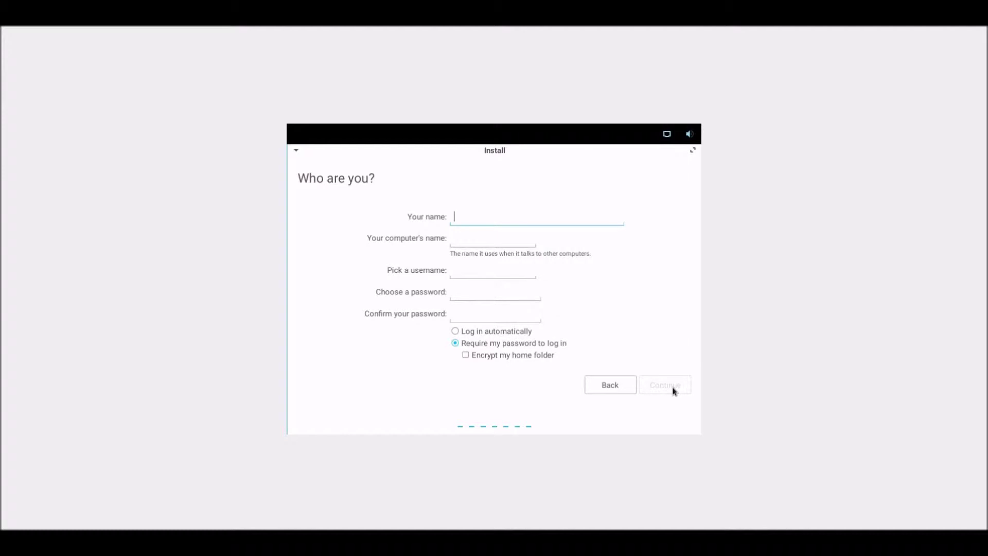
# Enter 'Retro Technology Showcase' as the name, set and confirm a password, enable automatic login, and continue
pyautogui.write('Retro Technology Showcase')
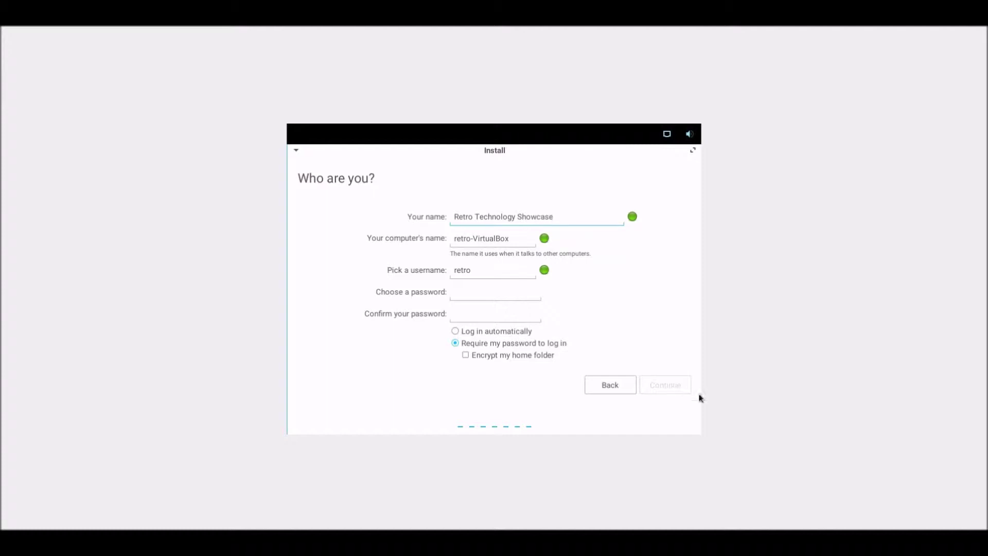
pyautogui.click(517, 295)
pyautogui.click(508, 316)
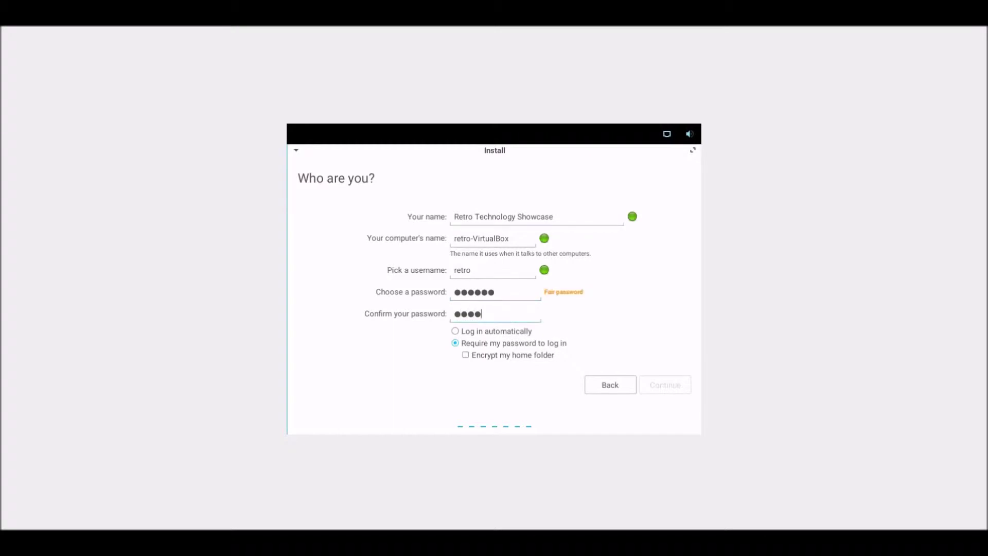
pyautogui.click(483, 333)
pyautogui.click(661, 383)
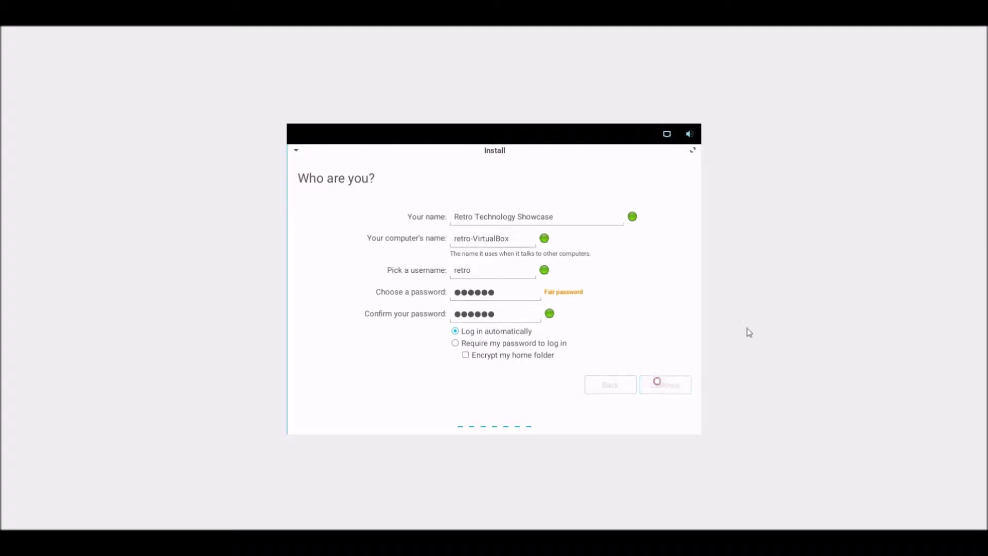
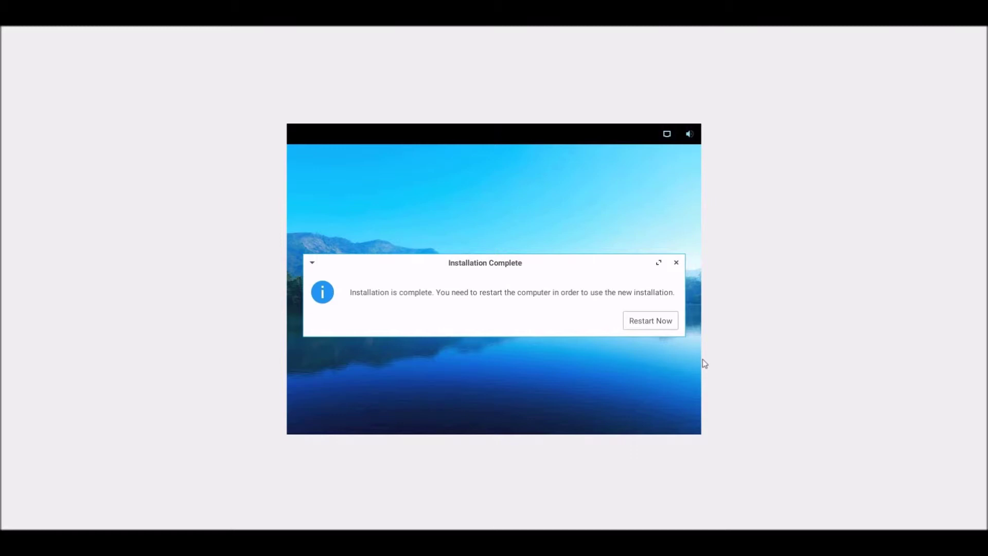
# Restart the machine from the Installation Complete dialog to boot the new system
pyautogui.click(662, 321)
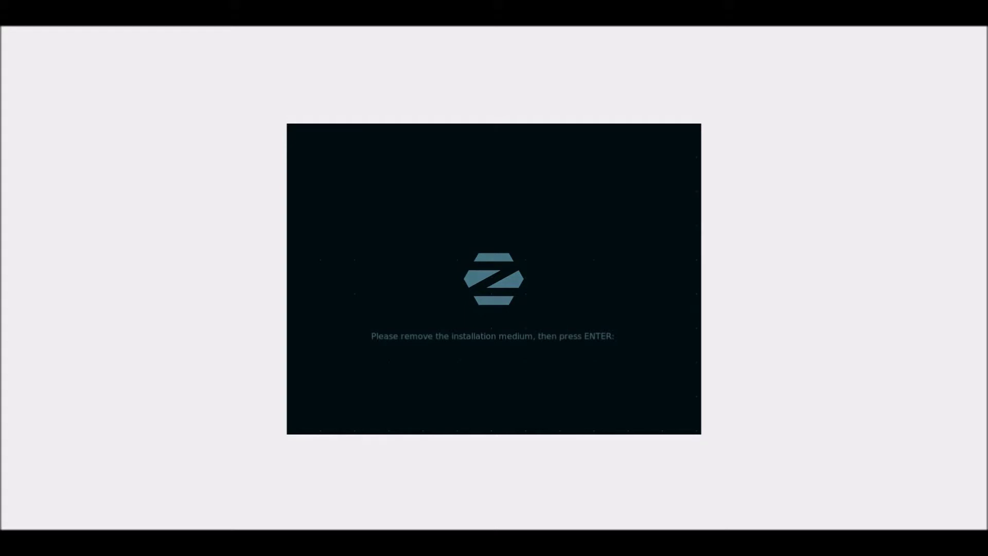
# Boot into the installed Zorin OS desktop and dismiss both mouse-integration notices
pyautogui.press('Return')
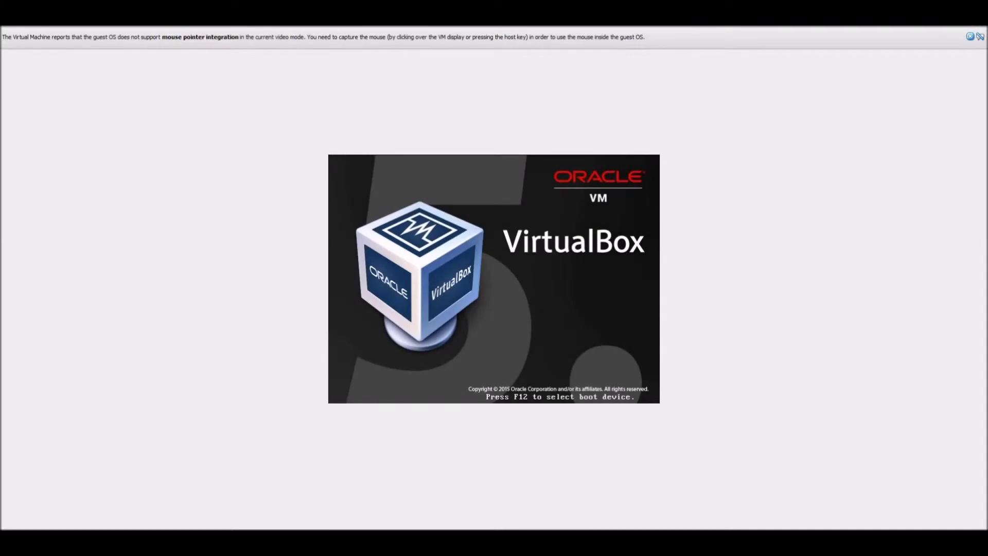
pyautogui.click(971, 38)
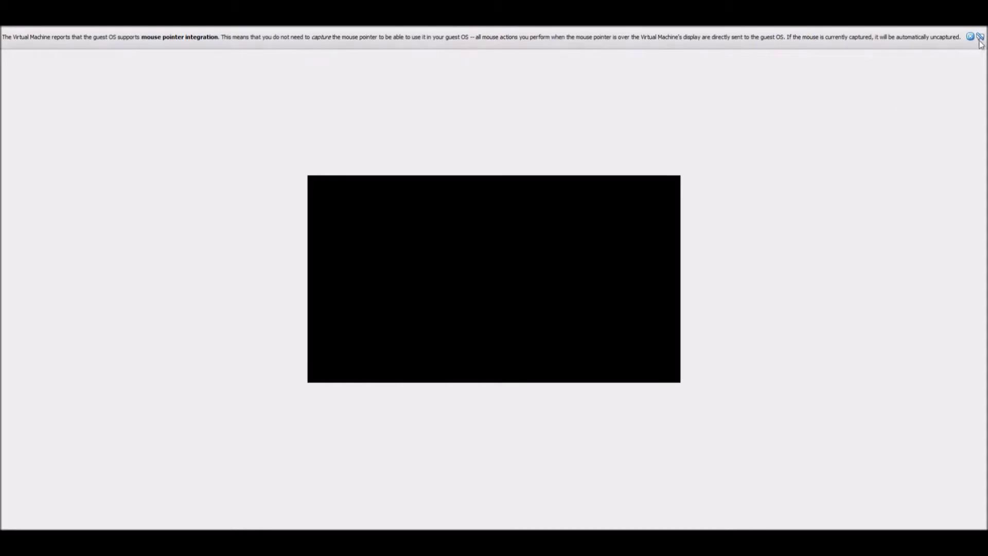
pyautogui.click(971, 37)
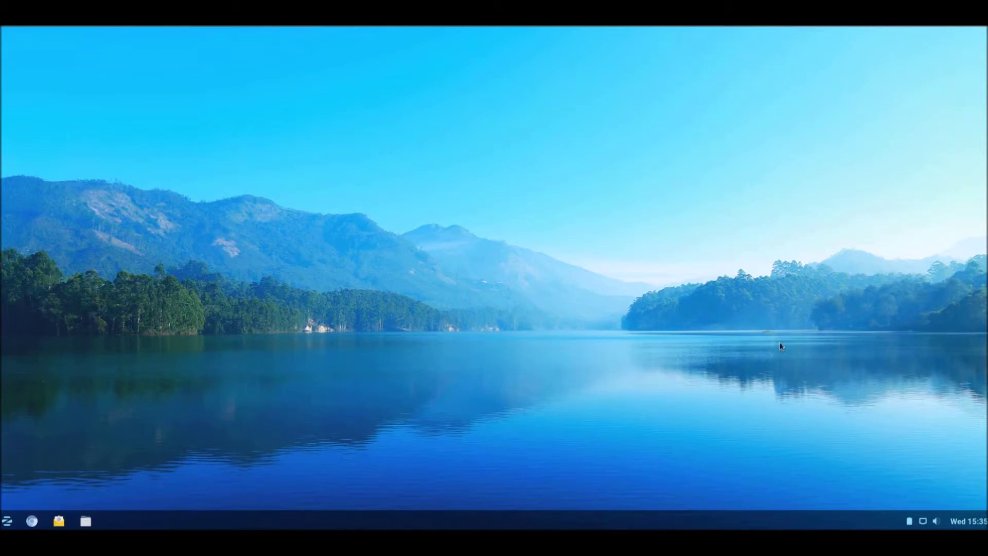
pyautogui.click(7, 521)
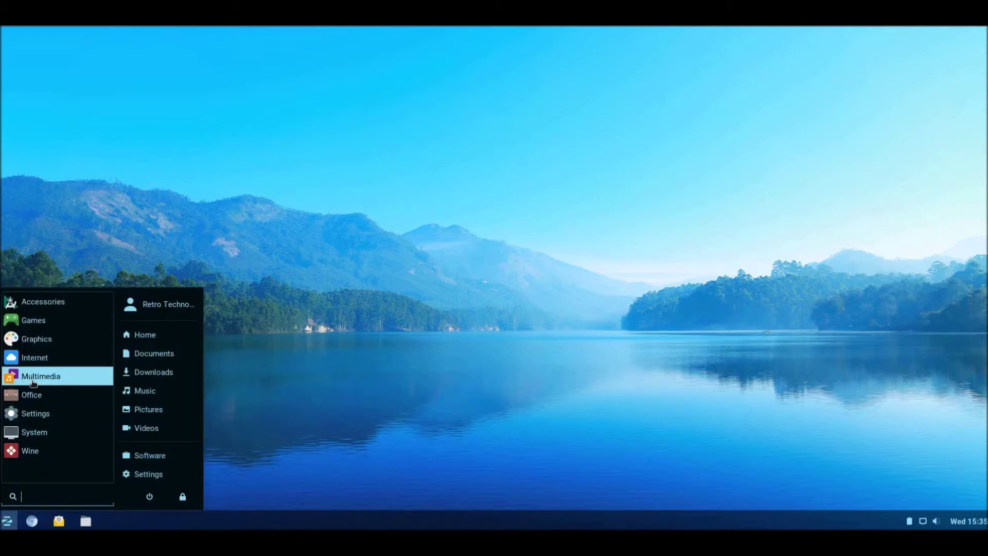
# Open the Appearance settings from the Zorin menu's settings category
pyautogui.click(48, 415)
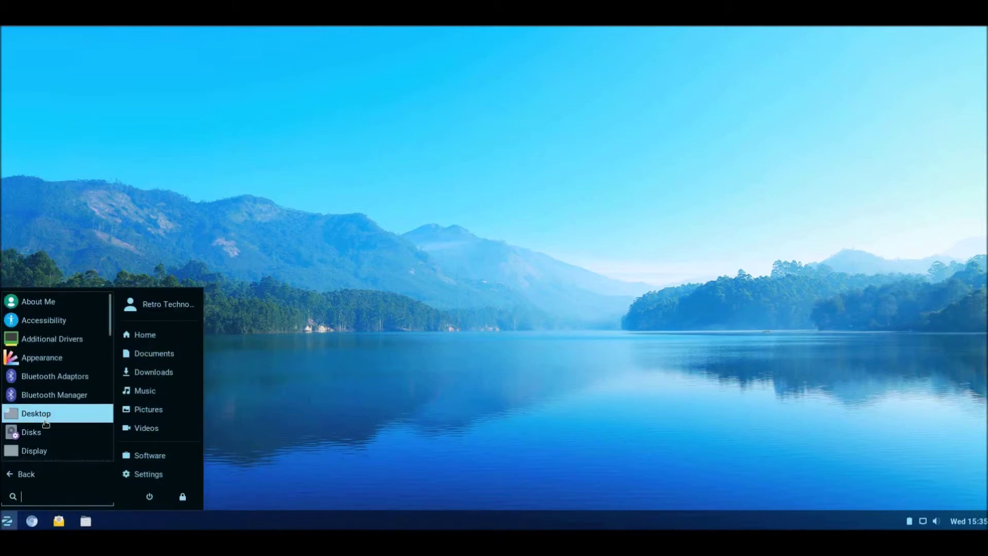
pyautogui.scroll(-1, 46, 340)
pyautogui.scroll(-5, 46, 341)
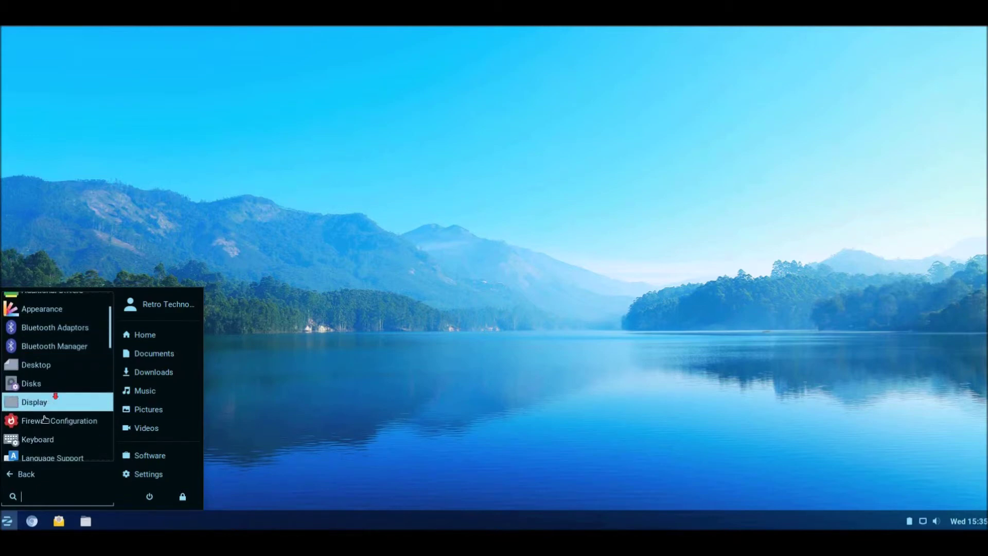
pyautogui.scroll(-5, 41, 439)
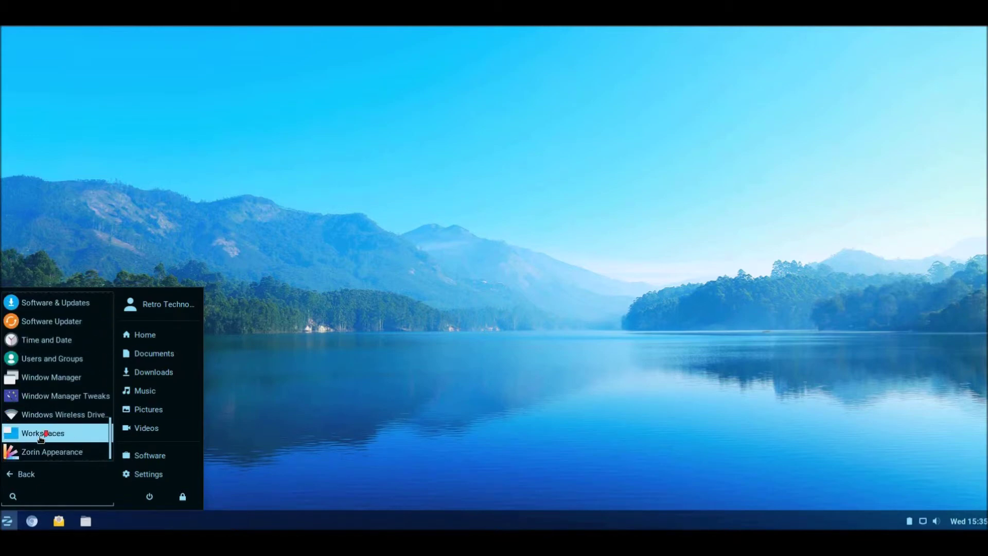
pyautogui.click(37, 480)
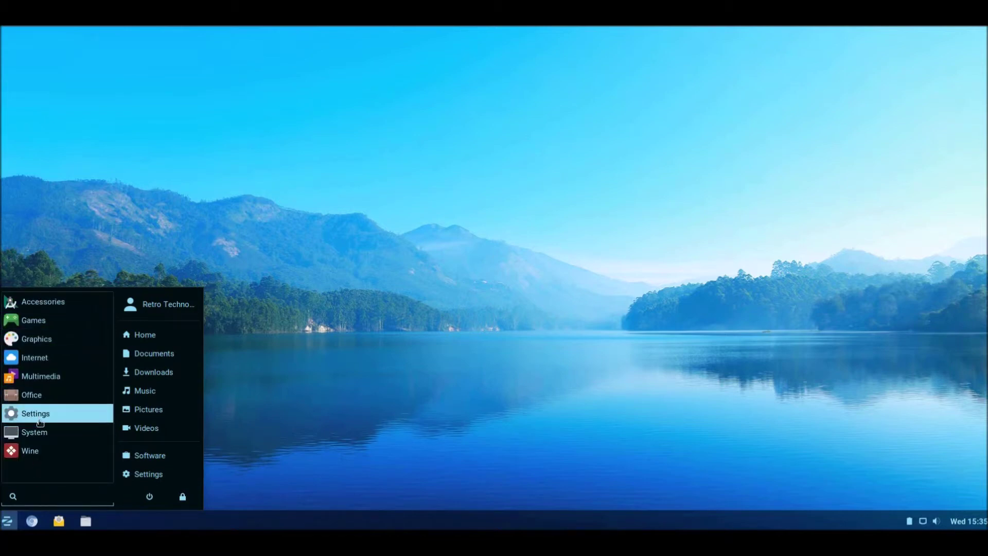
pyautogui.click(34, 413)
pyautogui.click(72, 336)
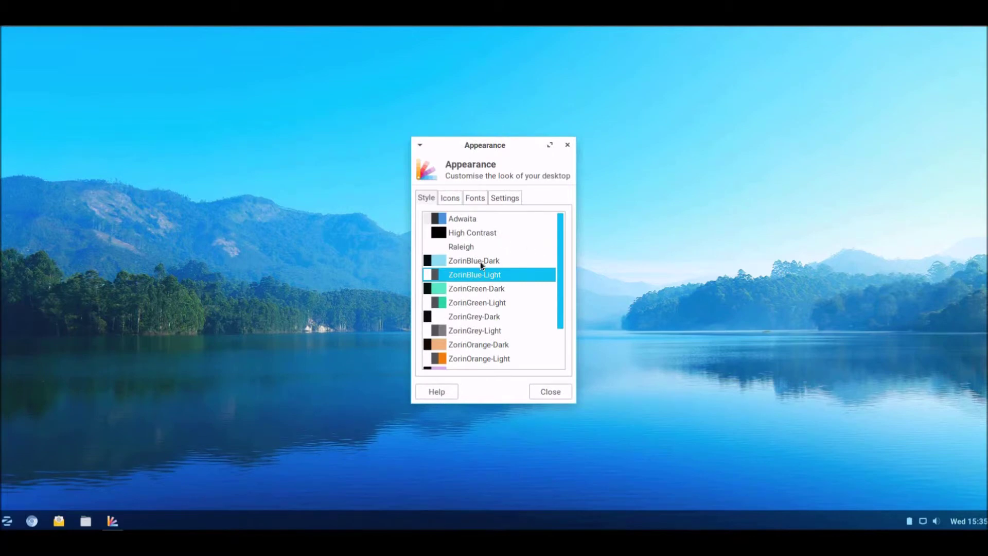
# Preview ZorinBlue-Dark, ZorinGreen-Dark and ZorinGreen-Light, then keep ZorinBlue-Light and close Appearance
pyautogui.click(481, 264)
pyautogui.click(480, 276)
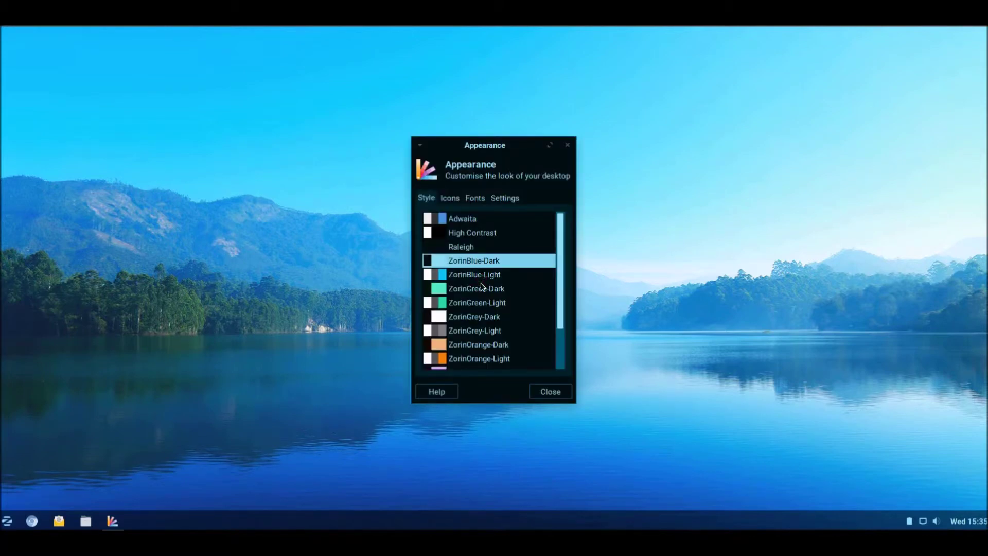
pyautogui.click(481, 288)
pyautogui.click(476, 304)
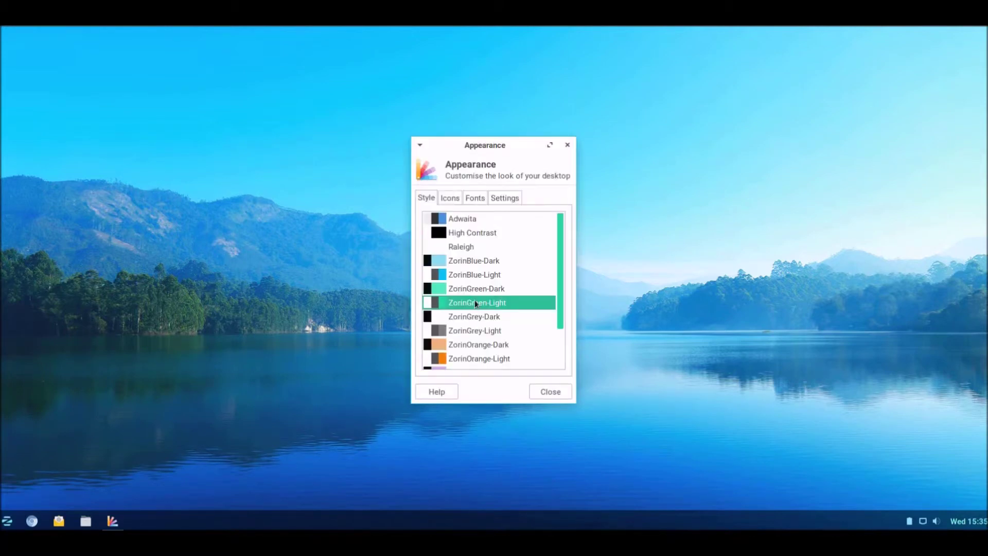
pyautogui.click(483, 275)
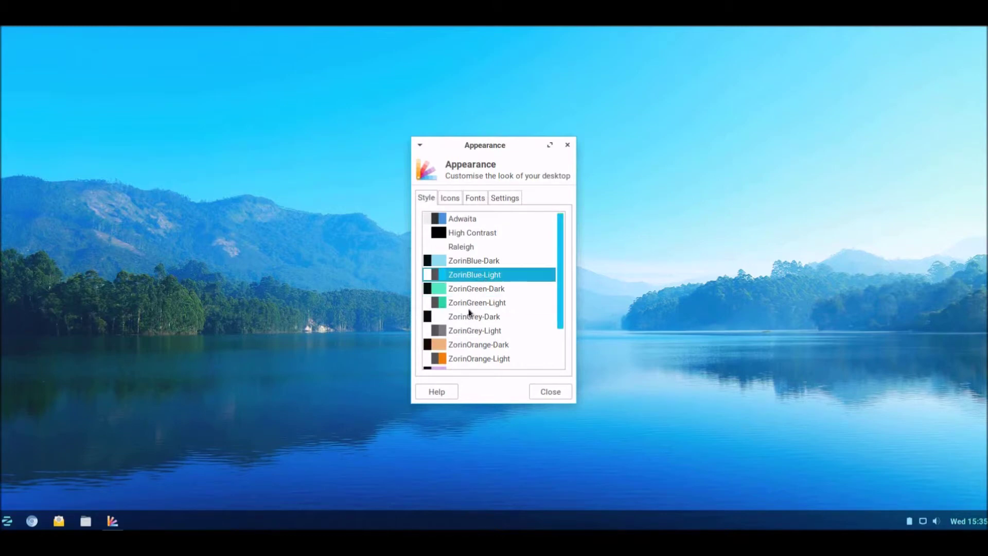
pyautogui.click(552, 390)
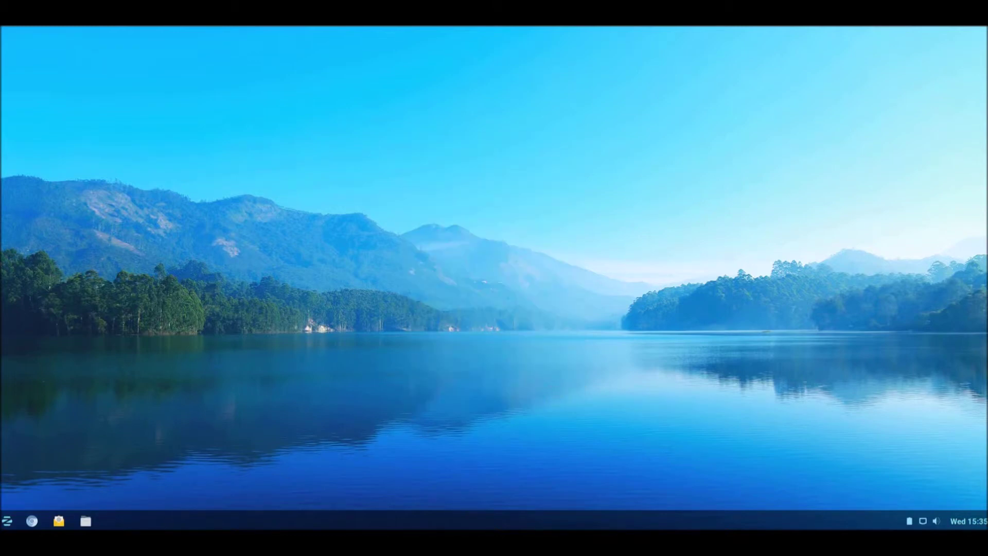
pyautogui.click(6, 519)
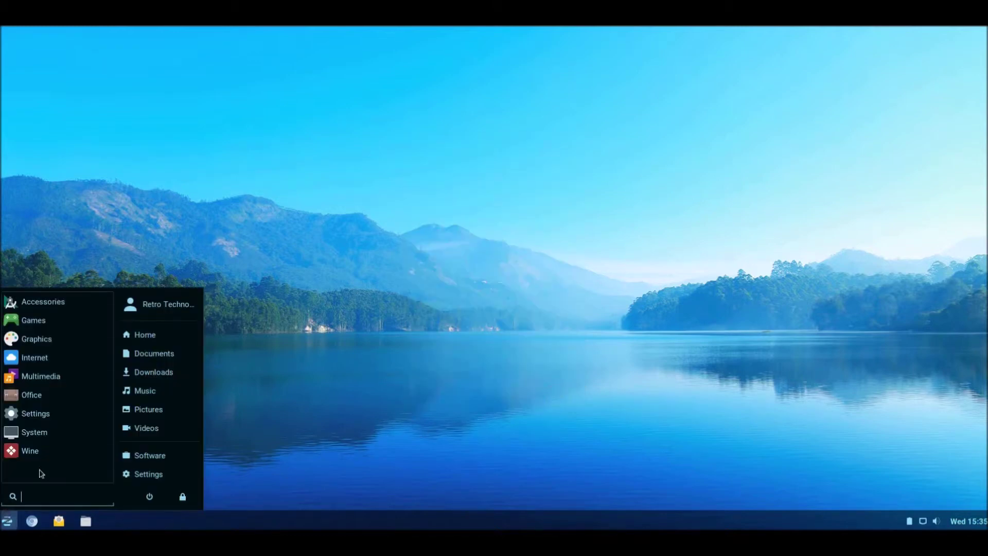
# Open the Documents folder and move the file manager window to the right
pyautogui.click(72, 429)
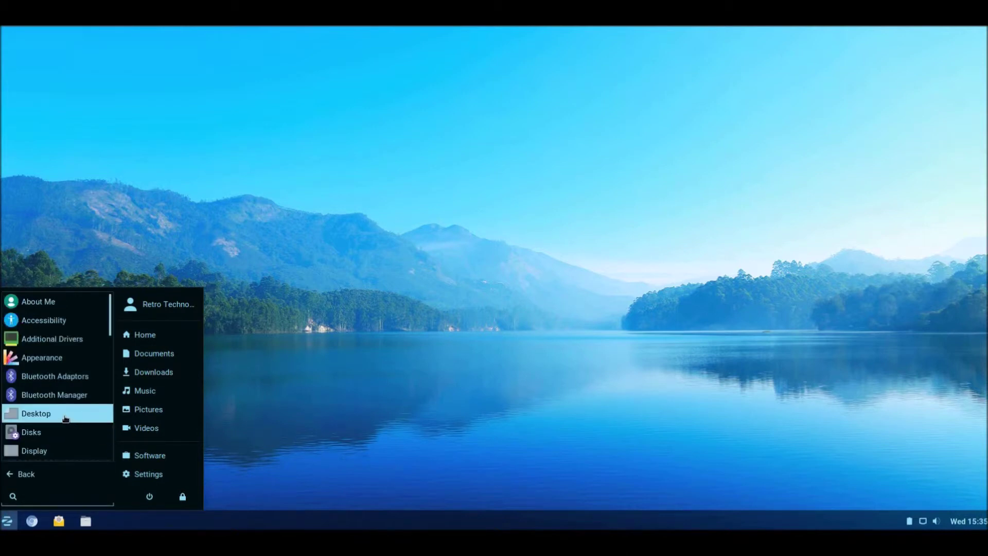
pyautogui.click(157, 354)
pyautogui.moveTo(526, 142); pyautogui.dragTo(630, 135)
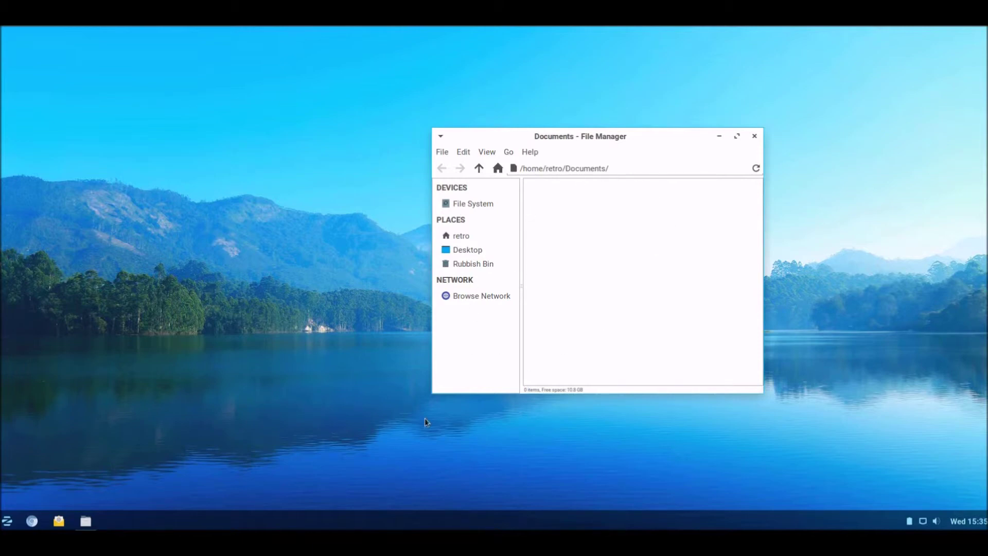
# Open Appearance from the System category, preview ZorinBlue-Dark, and move it beside the file manager
pyautogui.click(7, 521)
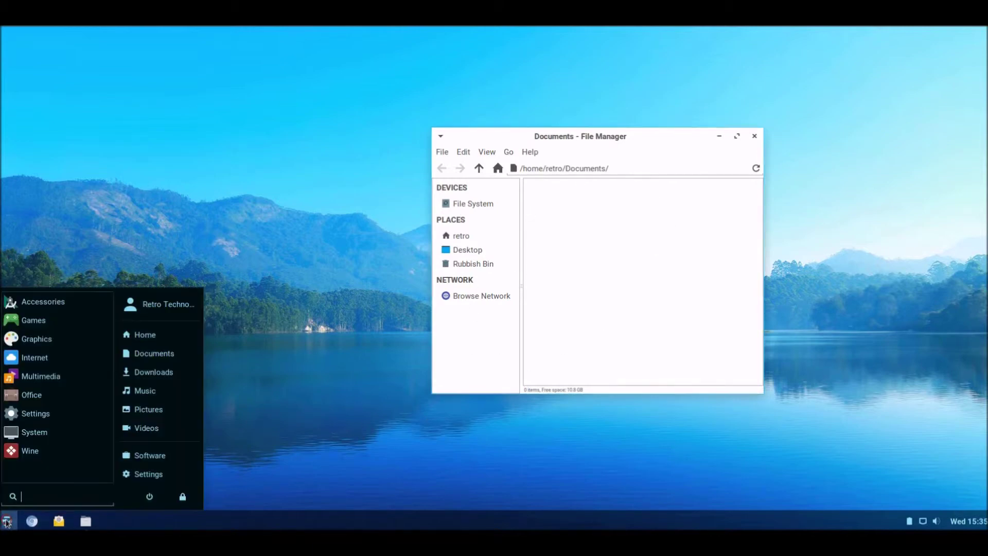
pyautogui.click(44, 430)
pyautogui.click(66, 353)
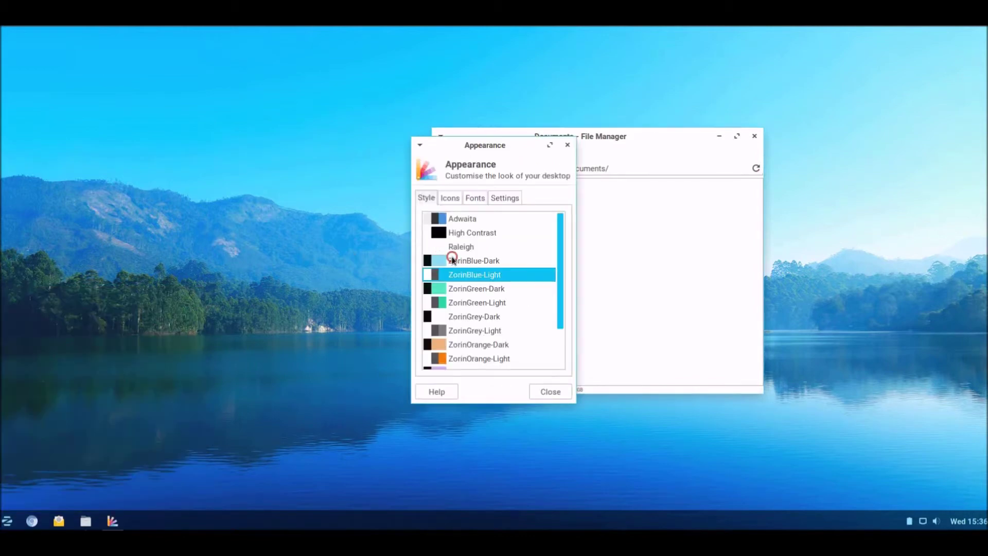
pyautogui.click(455, 262)
pyautogui.moveTo(498, 148); pyautogui.dragTo(315, 139)
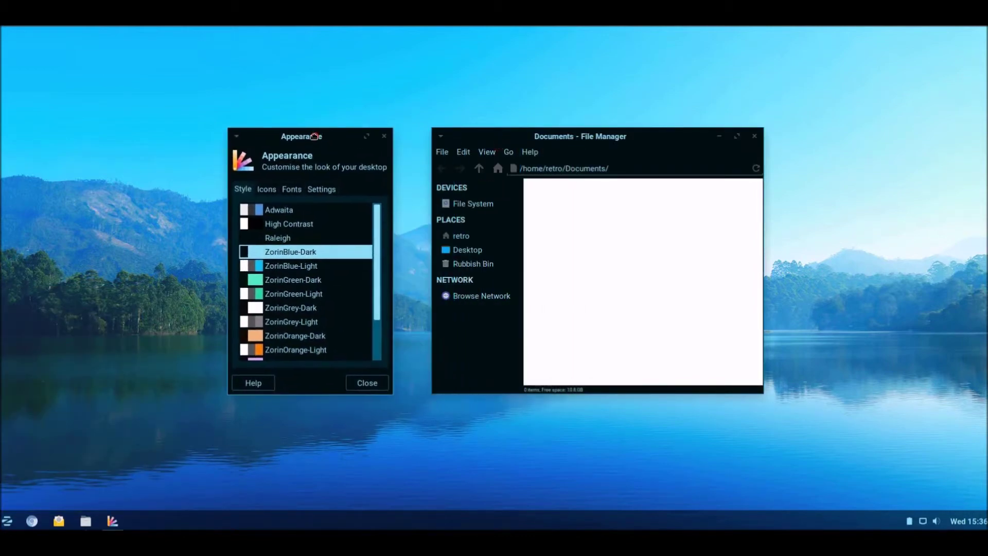
# Preview the Green, Grey and Orange themes, then restore ZorinBlue-Light and close Appearance
pyautogui.click(308, 265)
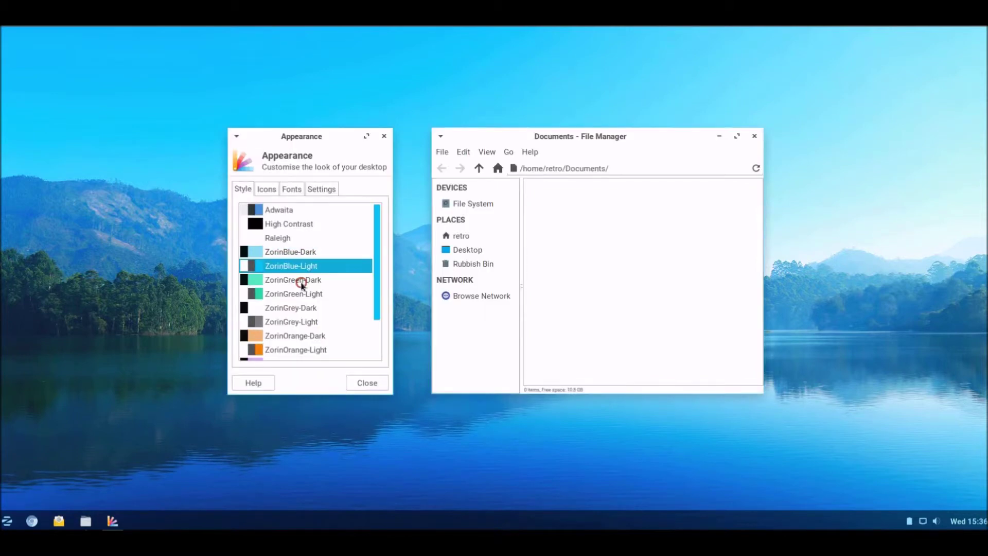
pyautogui.click(302, 281)
pyautogui.click(300, 294)
pyautogui.click(297, 307)
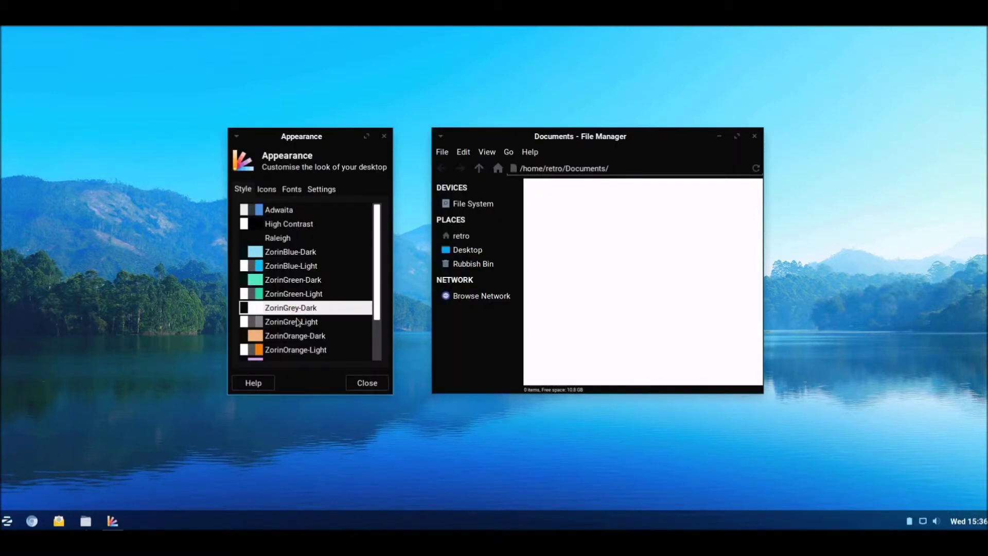
pyautogui.click(297, 322)
pyautogui.click(299, 335)
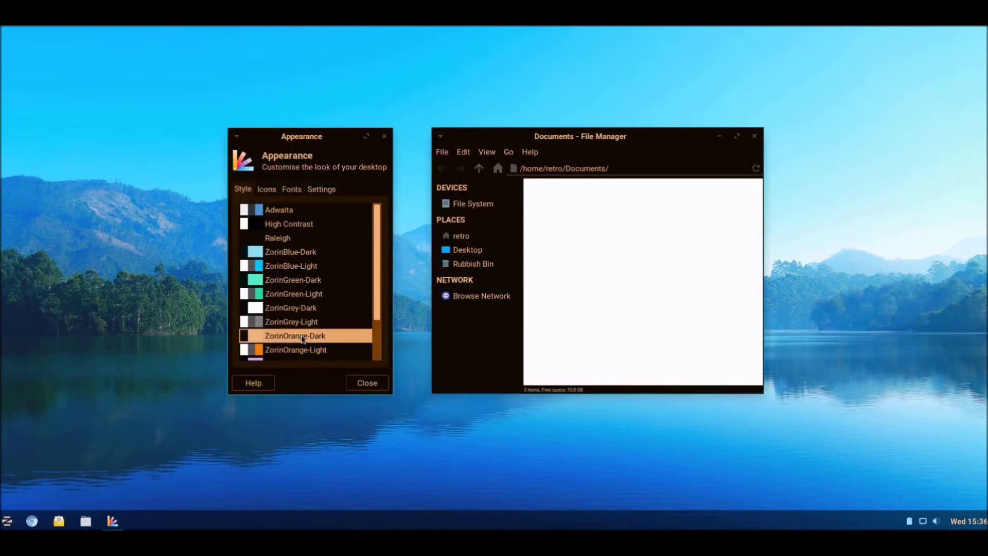
pyautogui.click(312, 267)
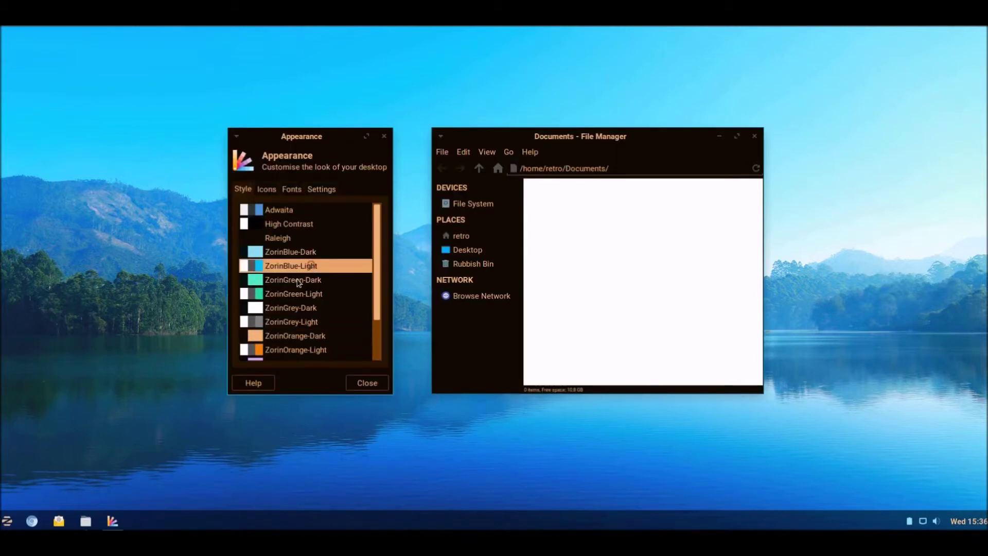
pyautogui.click(384, 136)
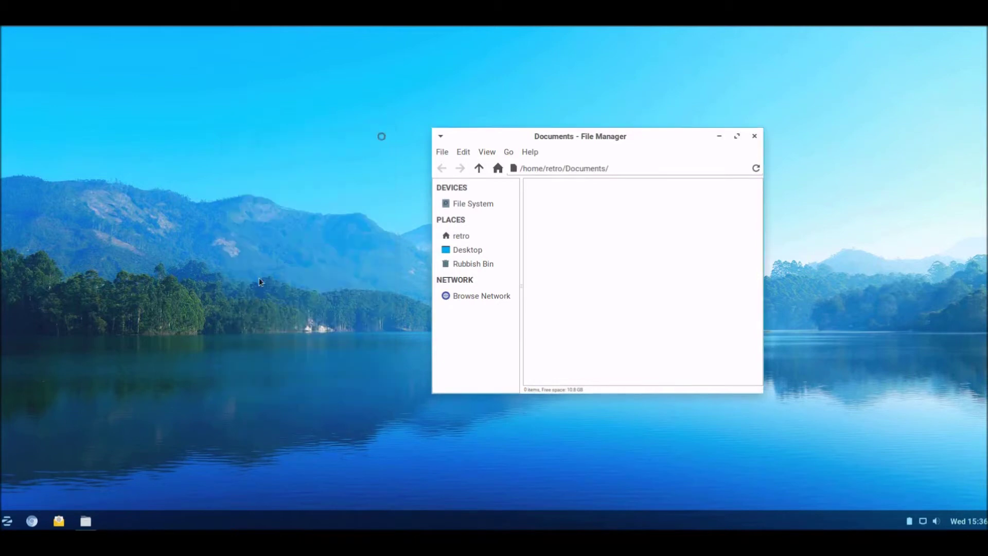
# Browse the application menu, including the Wine category, without launching anything
pyautogui.click(3, 520)
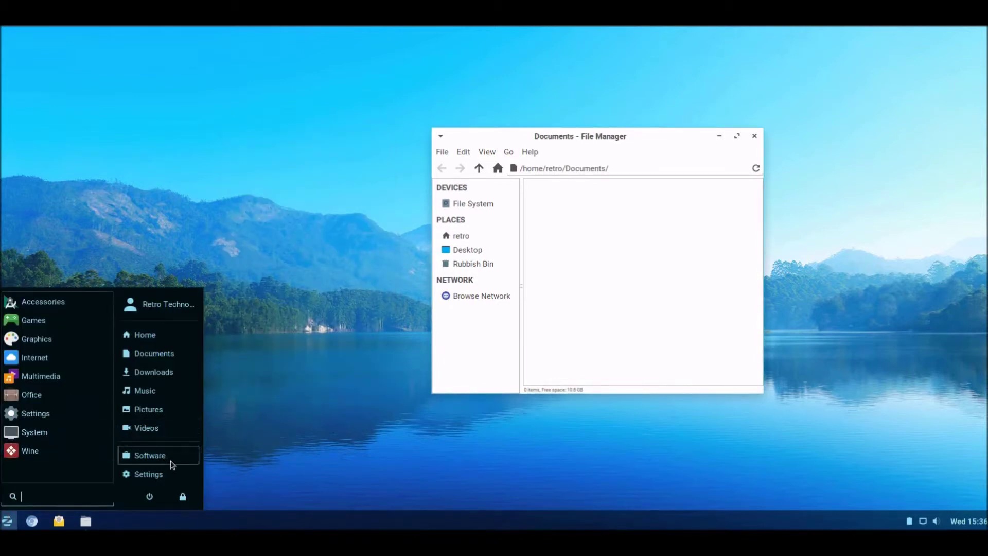
pyautogui.click(373, 433)
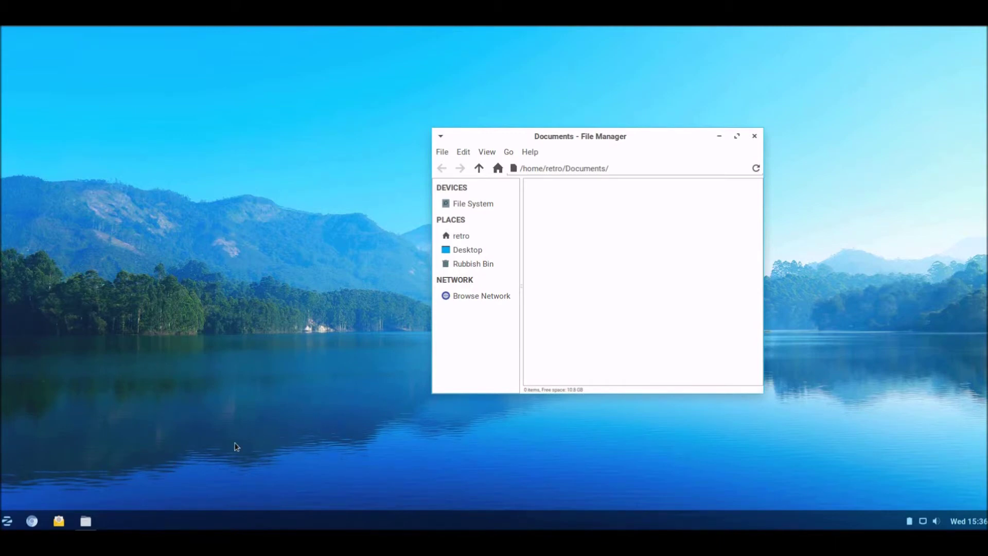
pyautogui.click(7, 521)
pyautogui.click(30, 456)
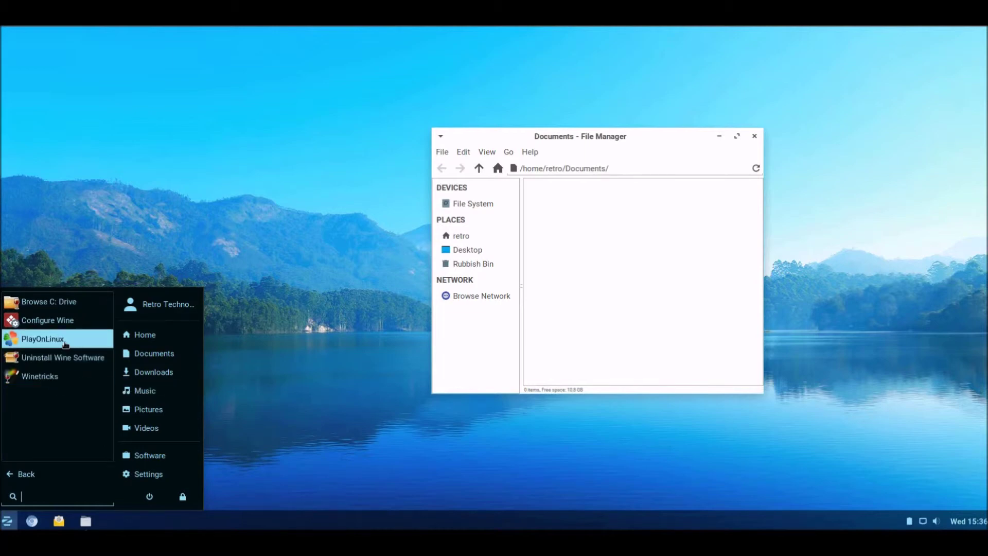
pyautogui.click(20, 476)
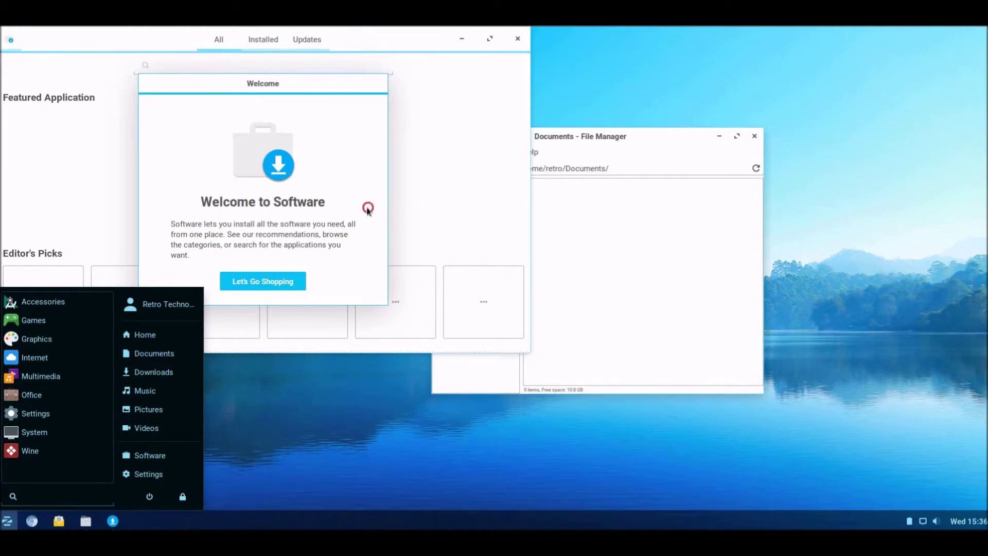
# Dismiss the Software welcome screen and install VLC, authenticating with the account password
pyautogui.click(292, 291)
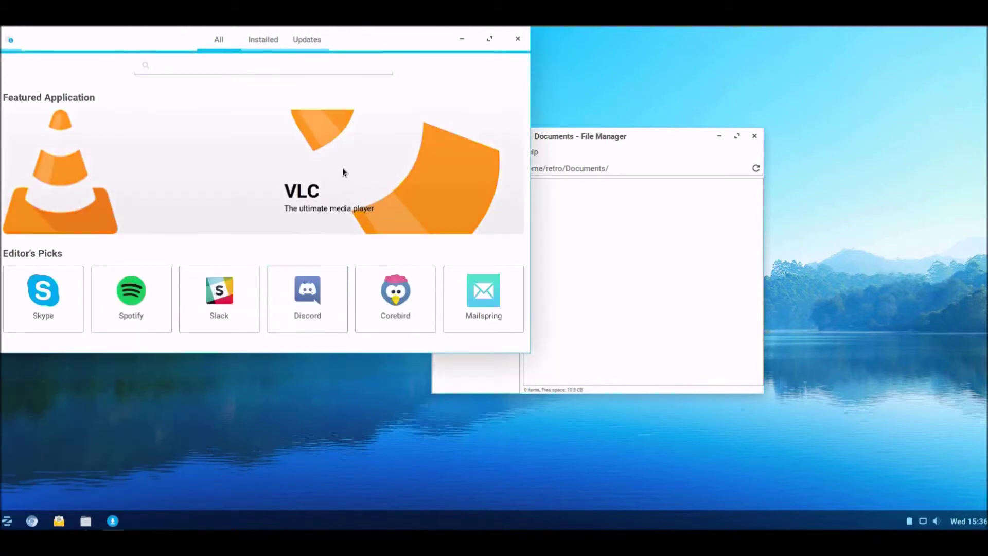
pyautogui.click(490, 39)
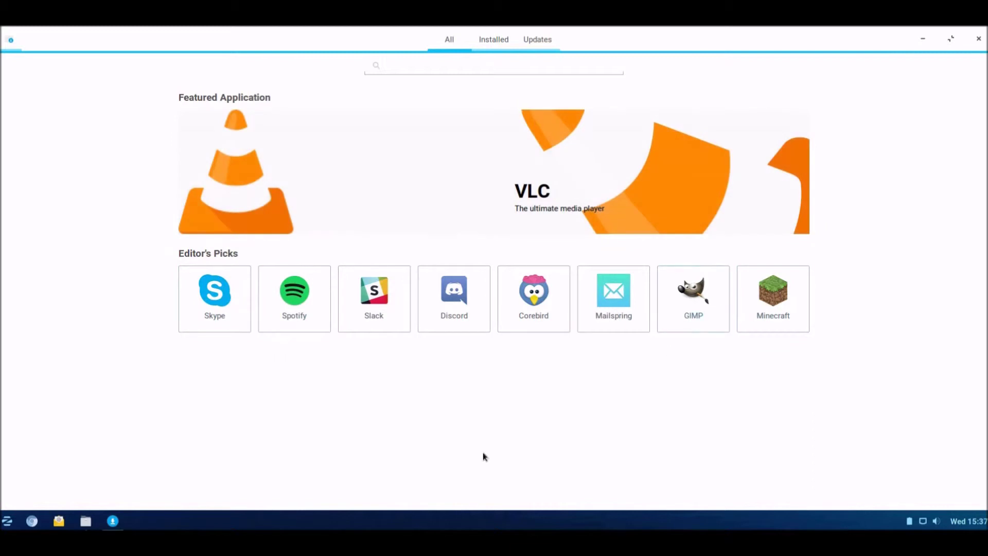
pyautogui.click(521, 178)
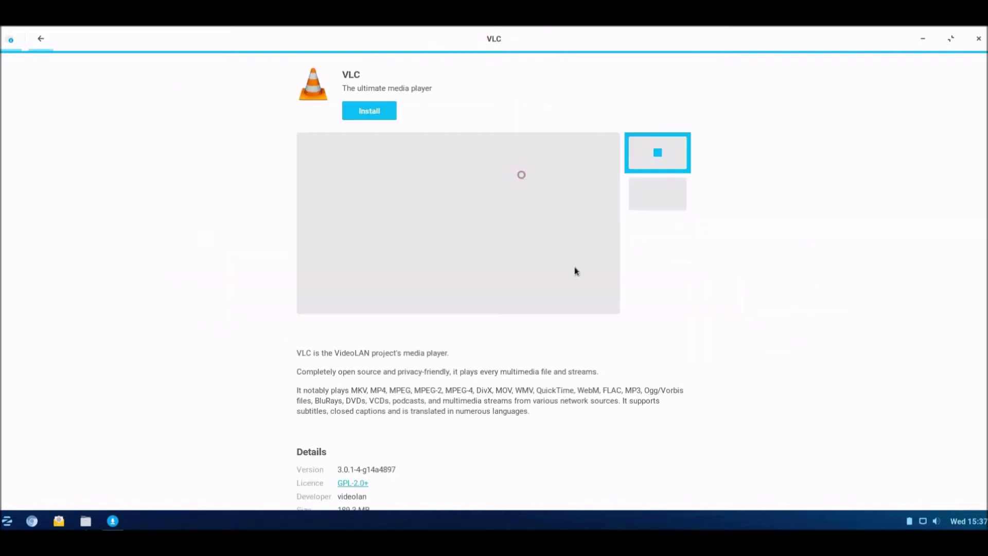
pyautogui.click(374, 111)
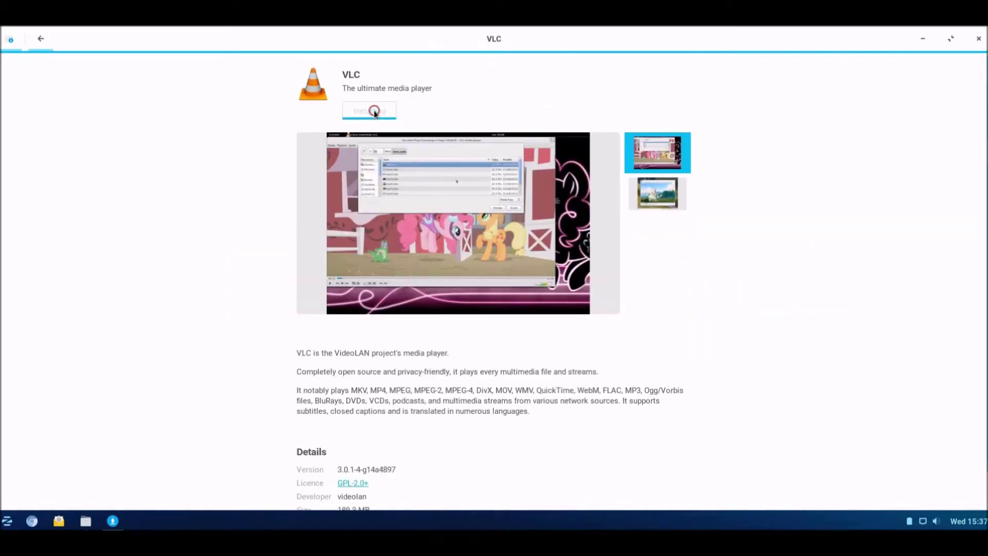
pyautogui.write('***')
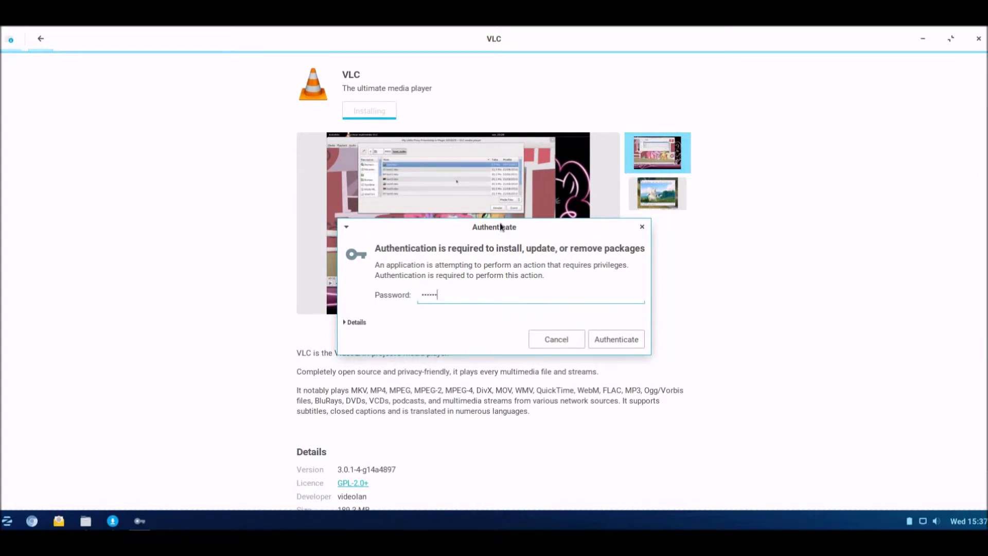
pyautogui.click(616, 339)
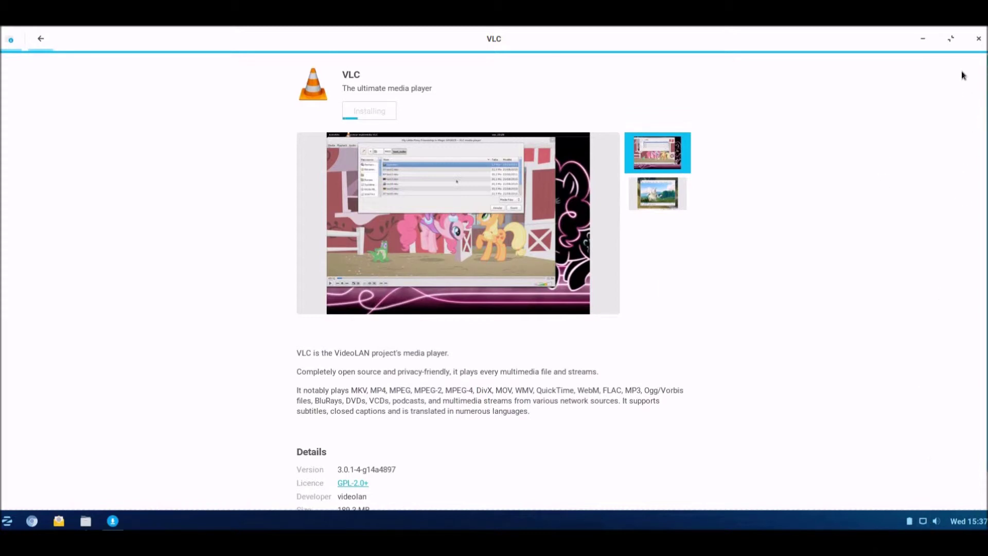
# Restore the store window and snap it to the right half of the screen
pyautogui.click(951, 38)
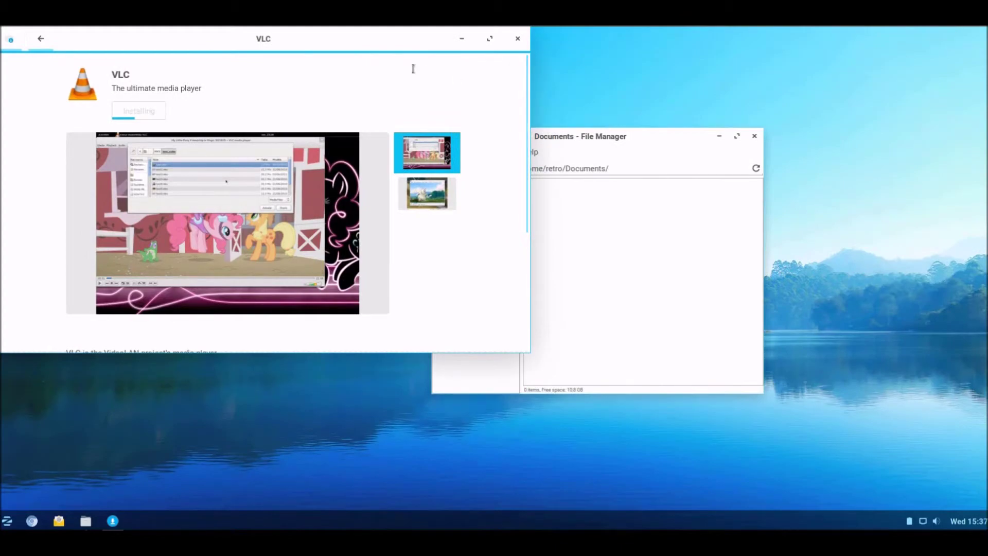
pyautogui.click(403, 43)
pyautogui.moveTo(479, 65); pyautogui.dragTo(986, 438)
pyautogui.moveTo(986, 493); pyautogui.dragTo(986, 87)
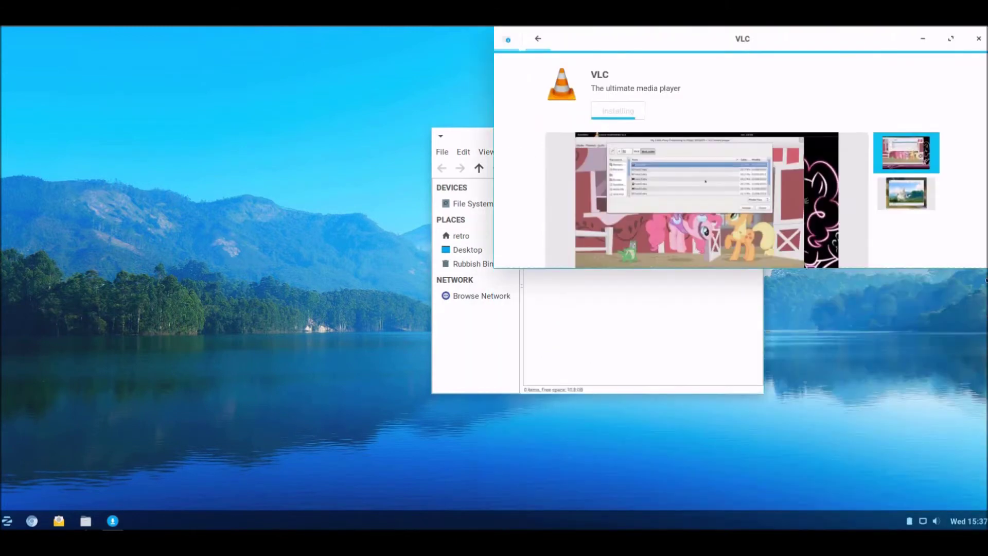
pyautogui.moveTo(986, 221); pyautogui.dragTo(986, 442)
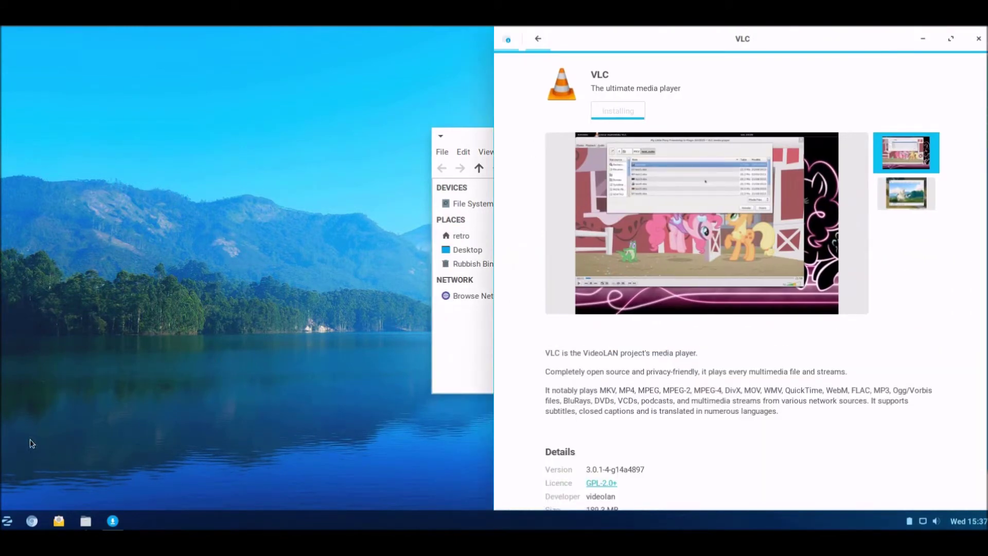
# Launch Zorin Web Browser Manager from the Internet category
pyautogui.click(7, 521)
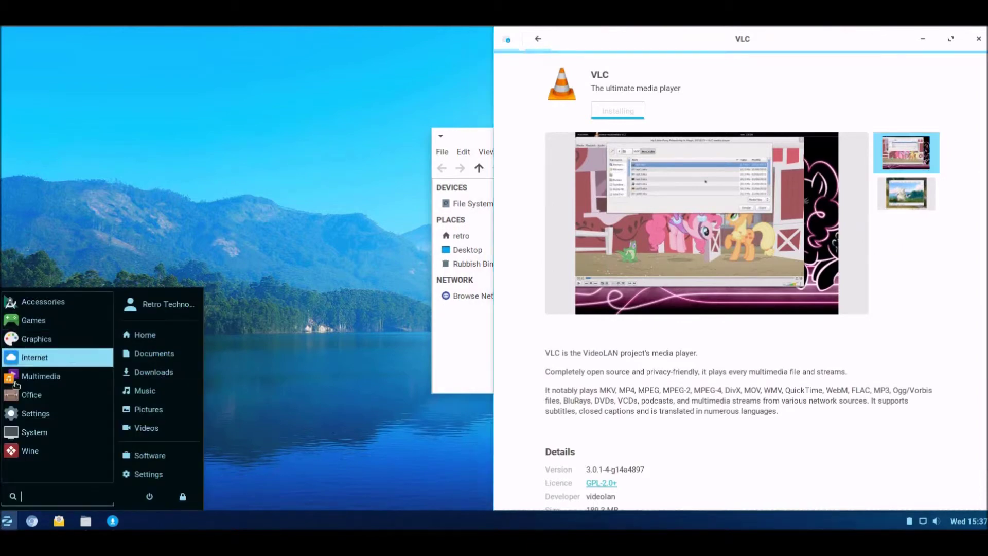
pyautogui.click(63, 357)
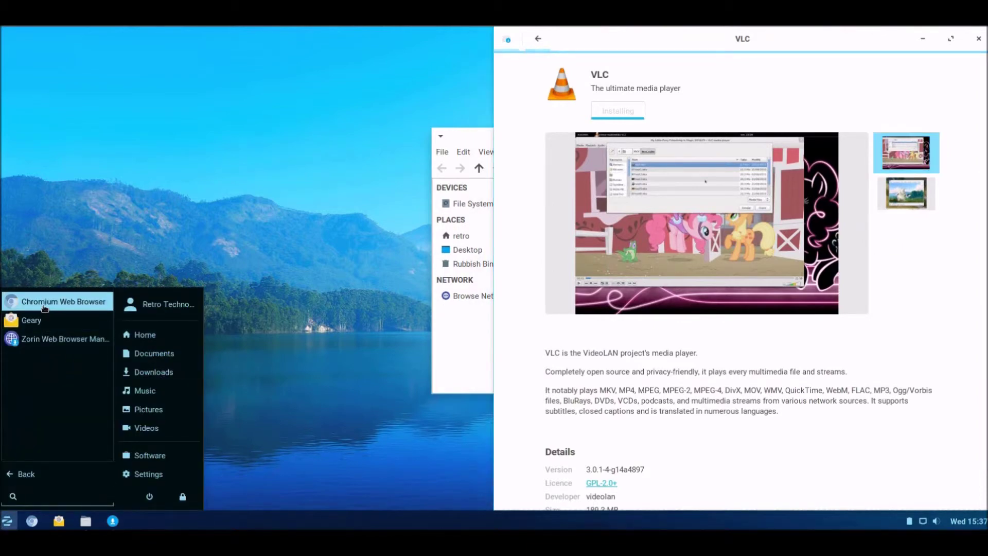
pyautogui.click(72, 347)
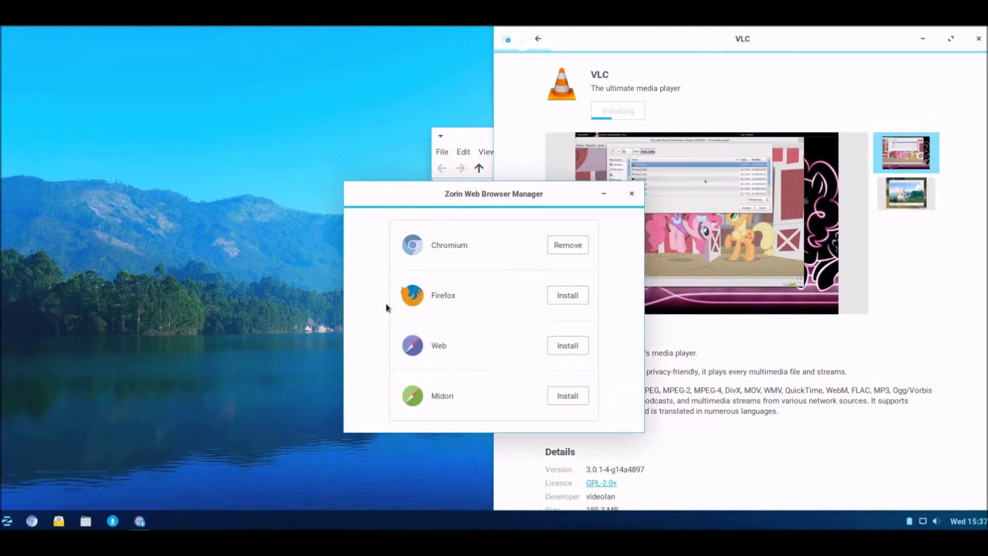
# Request the Firefox install in Browser Manager, repositioning the cache-update dialog
pyautogui.moveTo(459, 194); pyautogui.dragTo(218, 144)
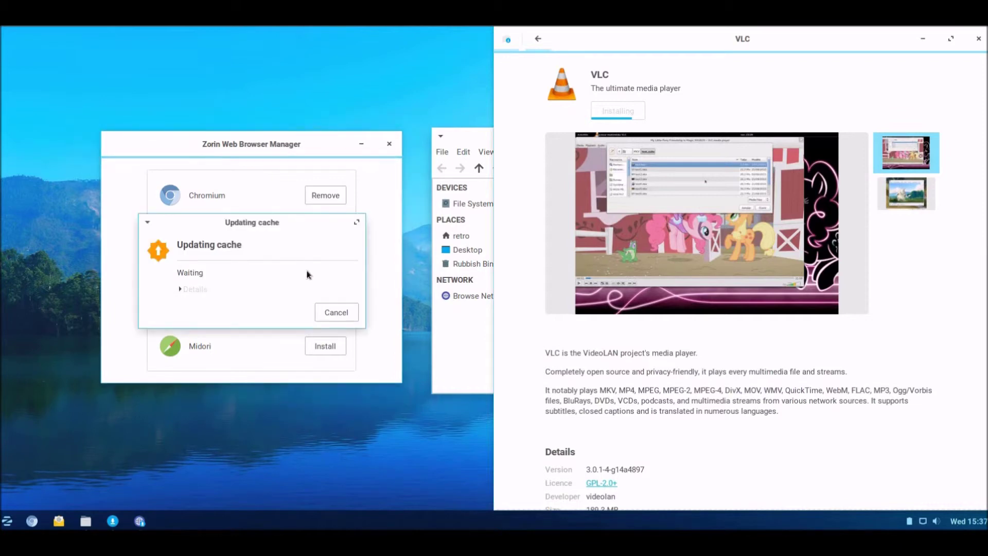
pyautogui.moveTo(318, 227); pyautogui.dragTo(679, 237)
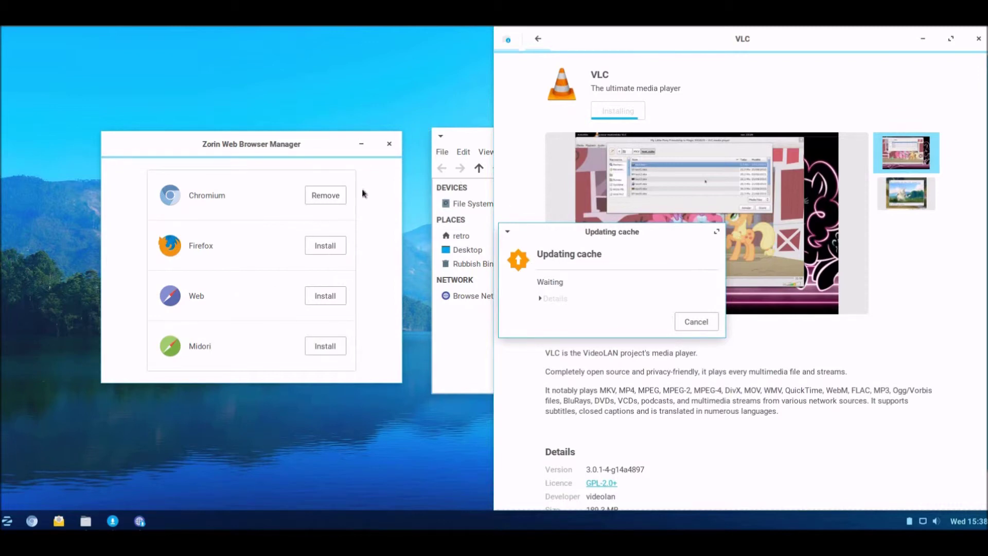
pyautogui.click(324, 249)
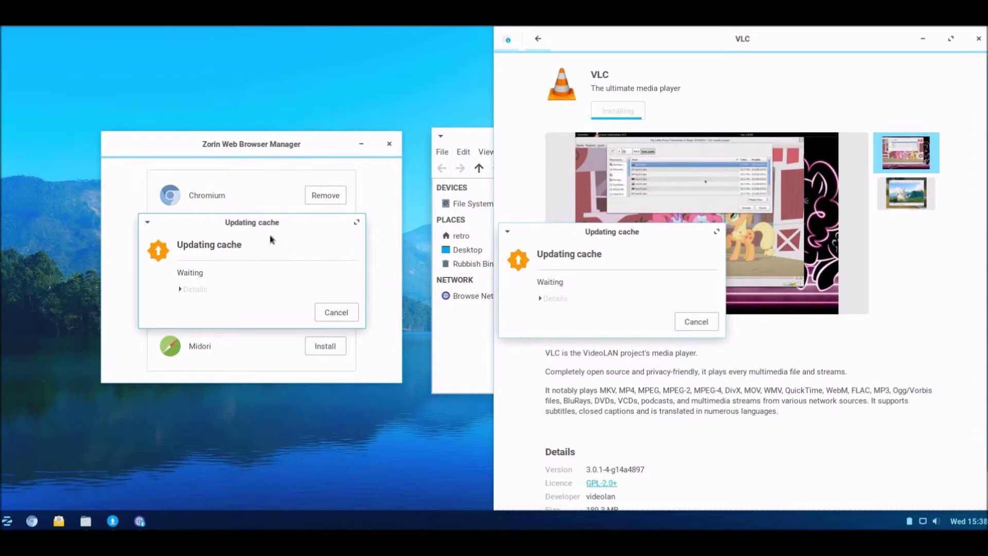
pyautogui.click(338, 313)
pyautogui.moveTo(608, 228); pyautogui.dragTo(440, 213)
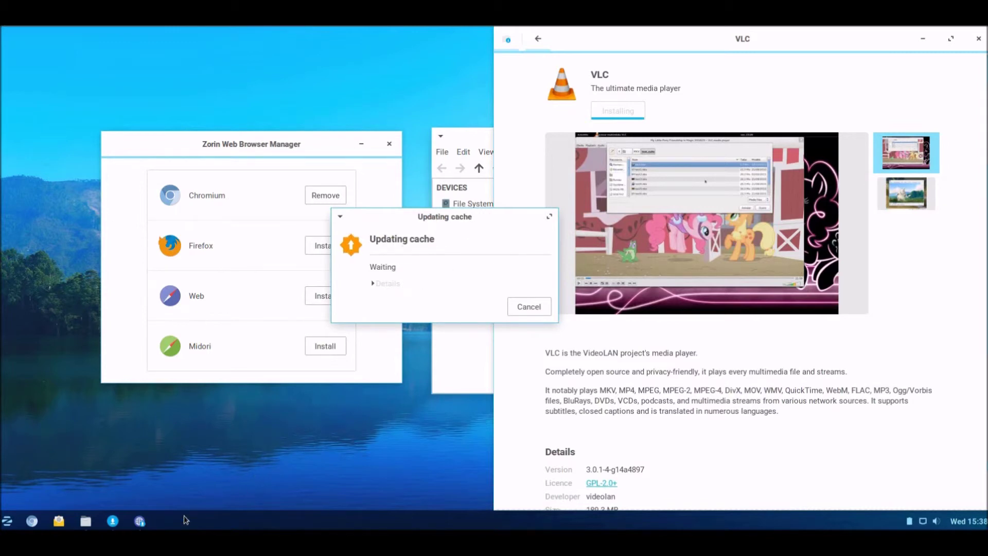
# Launch Chromium from the taskbar
pyautogui.click(7, 521)
pyautogui.click(7, 521)
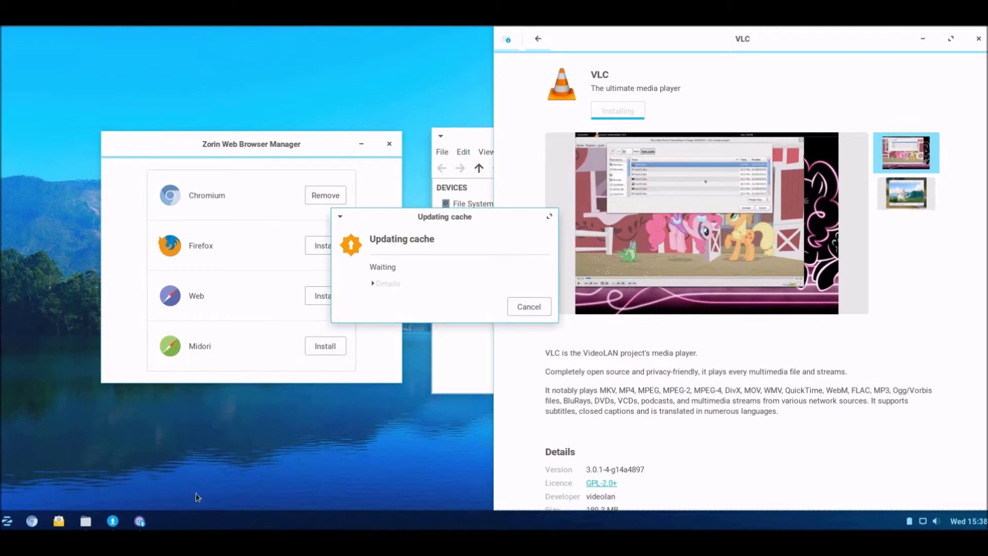
pyautogui.click(32, 522)
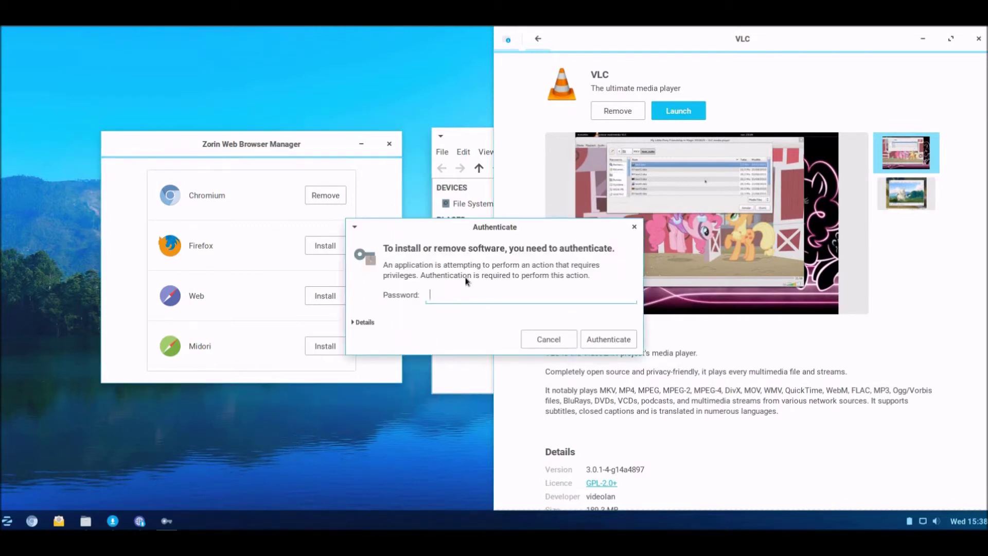
# Enter the account password to authorise the Firefox installation
pyautogui.write('•••••')
pyautogui.click(621, 339)
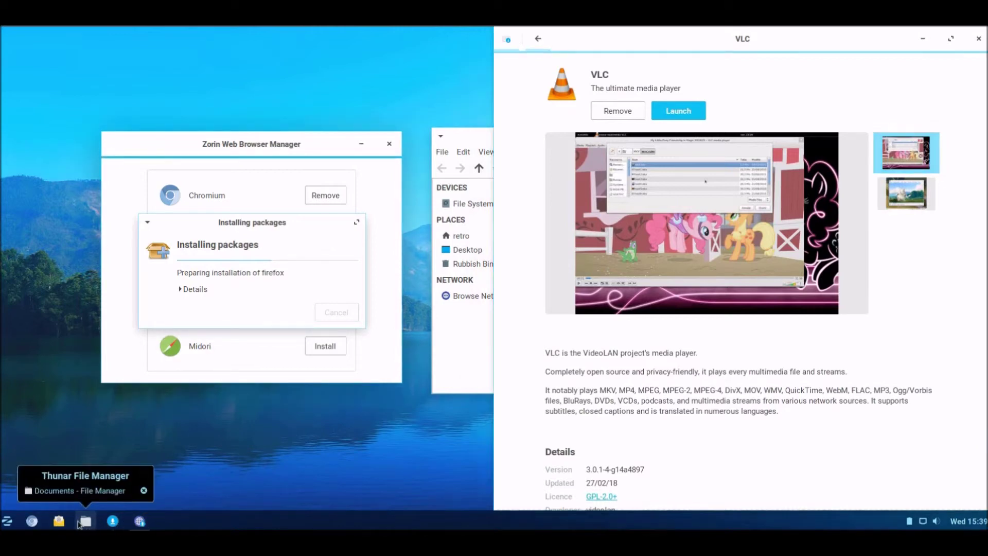
pyautogui.moveTo(82, 527)
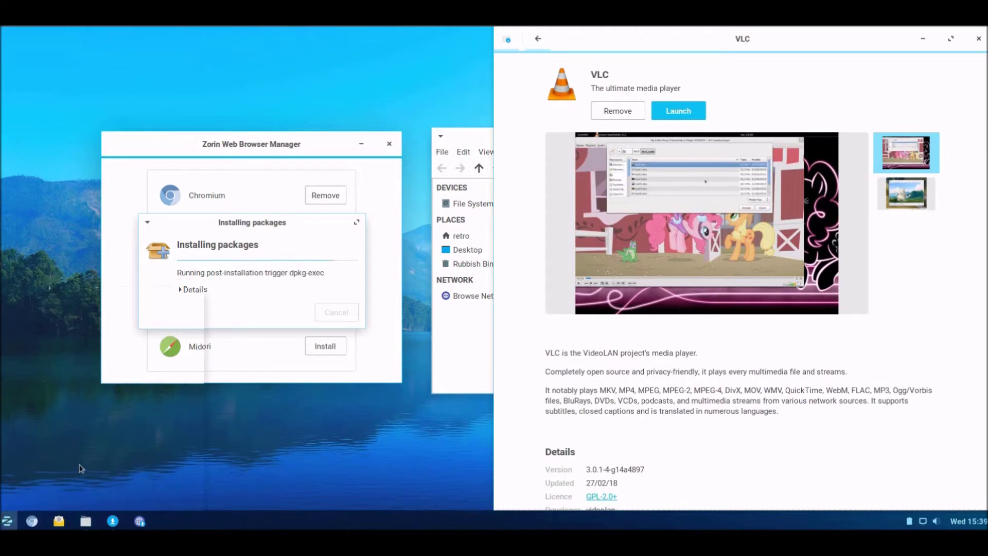
pyautogui.press('super')
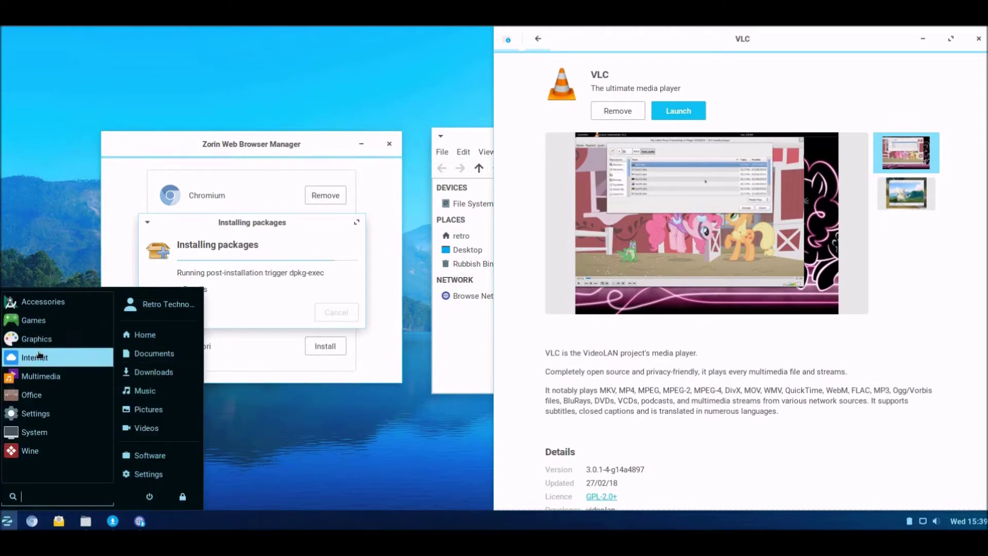
# Browse the Graphics and Games categories of the application menu
pyautogui.click(37, 339)
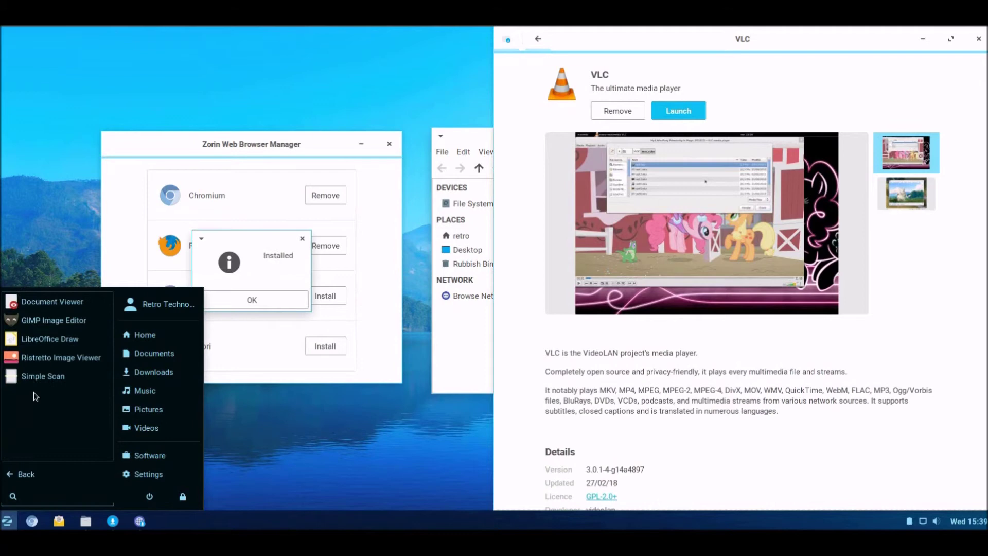
pyautogui.click(28, 473)
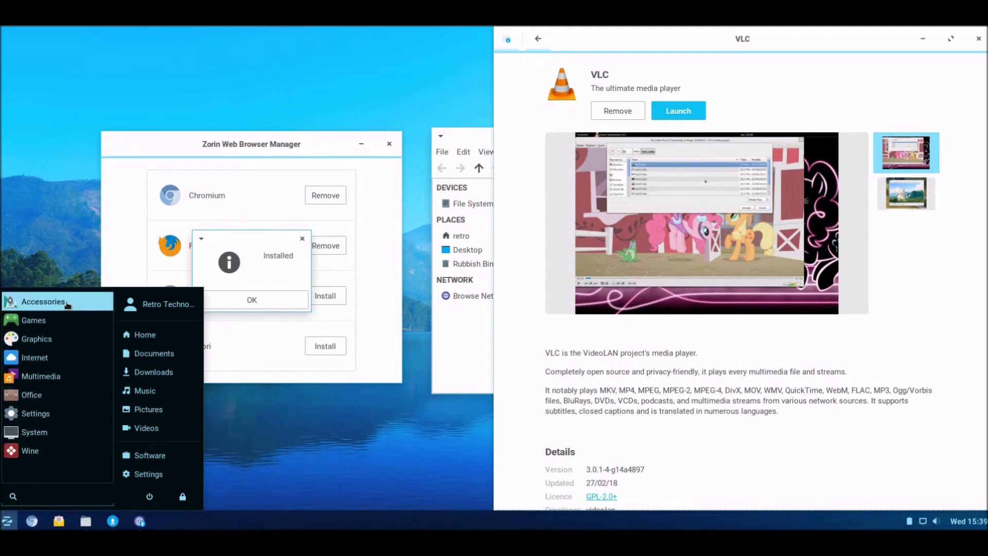
pyautogui.click(57, 321)
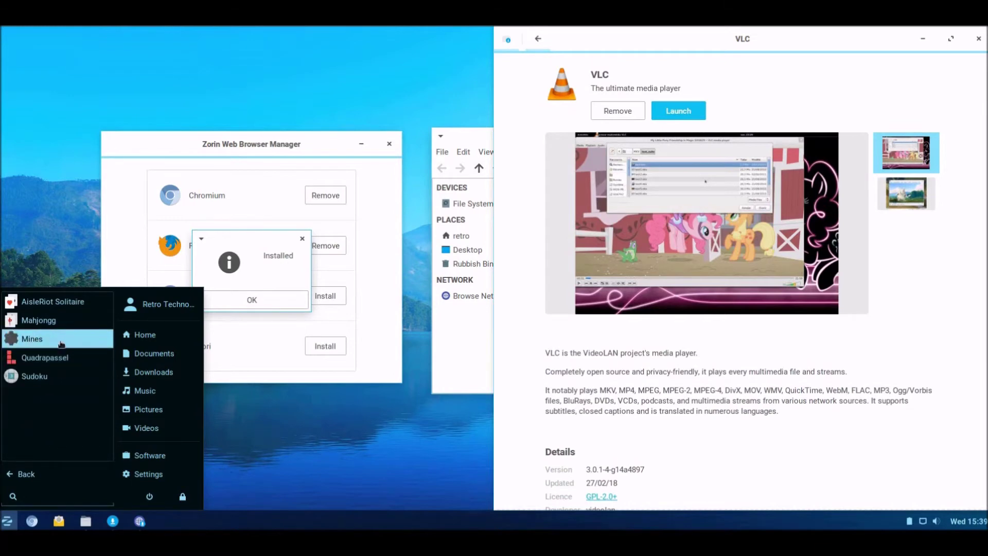
pyautogui.click(52, 474)
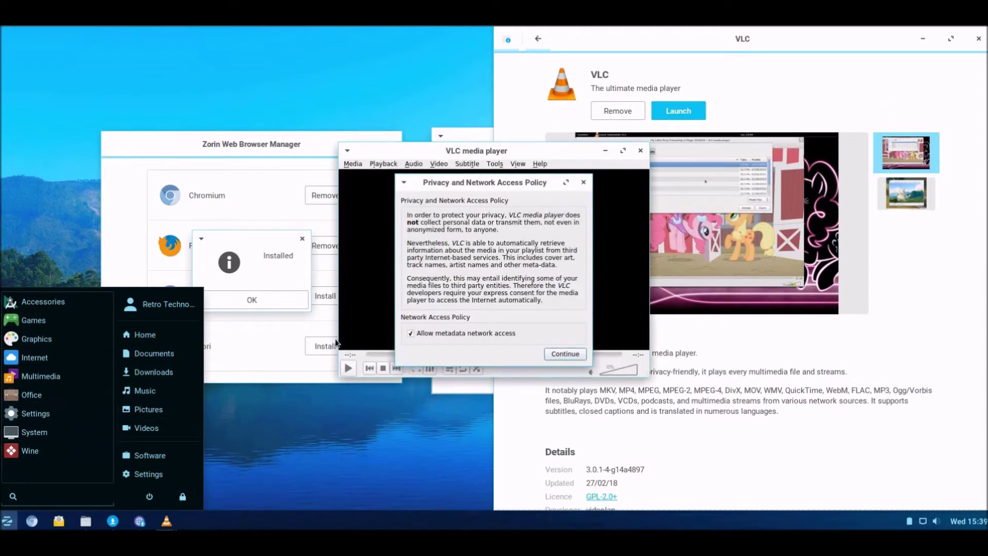
# Accept VLC's privacy and network access policy and close the second VLC window
pyautogui.click(571, 356)
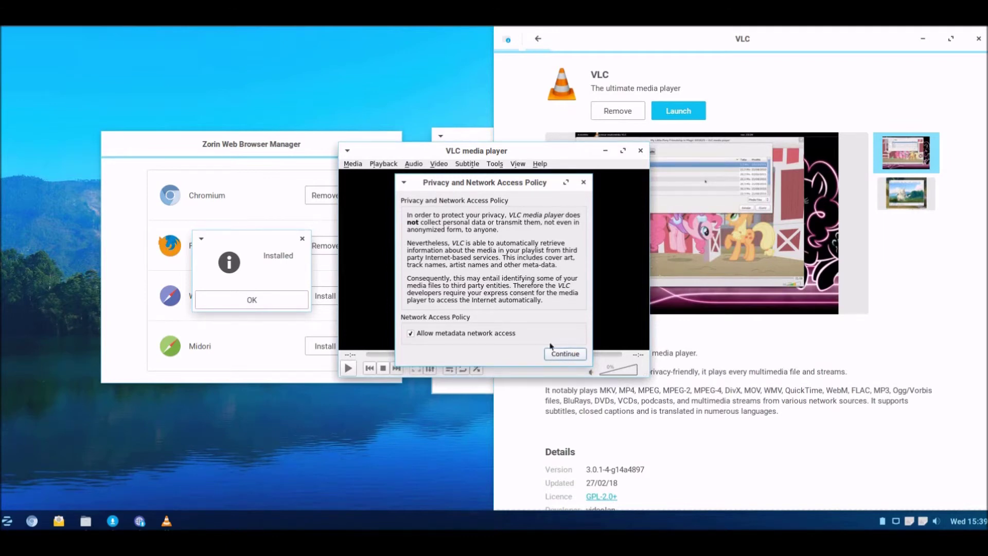
pyautogui.moveTo(533, 183); pyautogui.dragTo(750, 237)
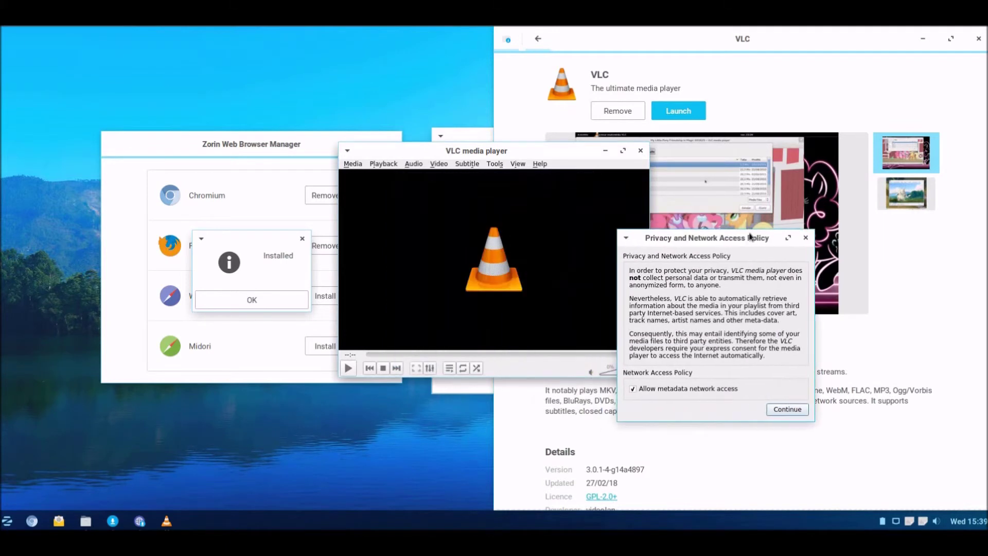
pyautogui.click(789, 409)
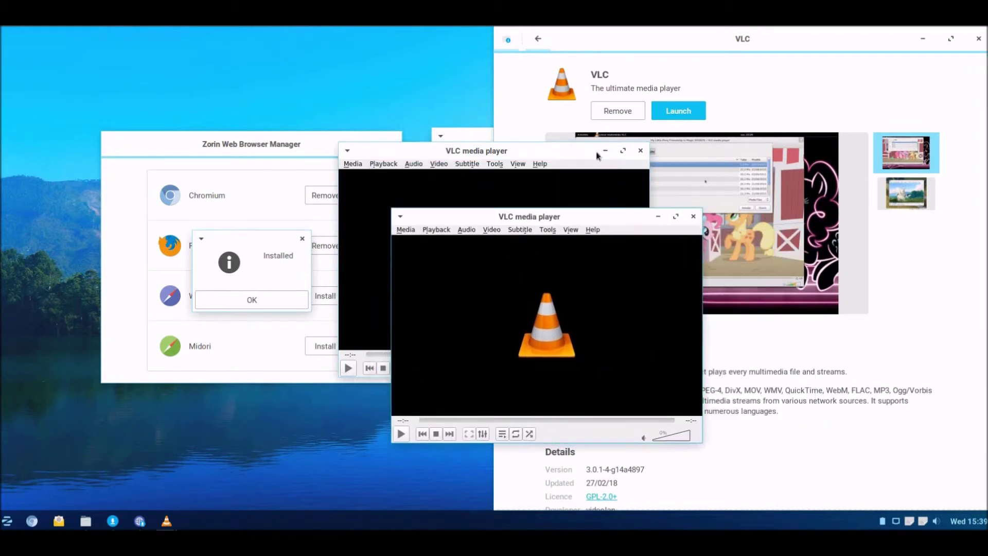
pyautogui.moveTo(584, 153); pyautogui.dragTo(417, 144)
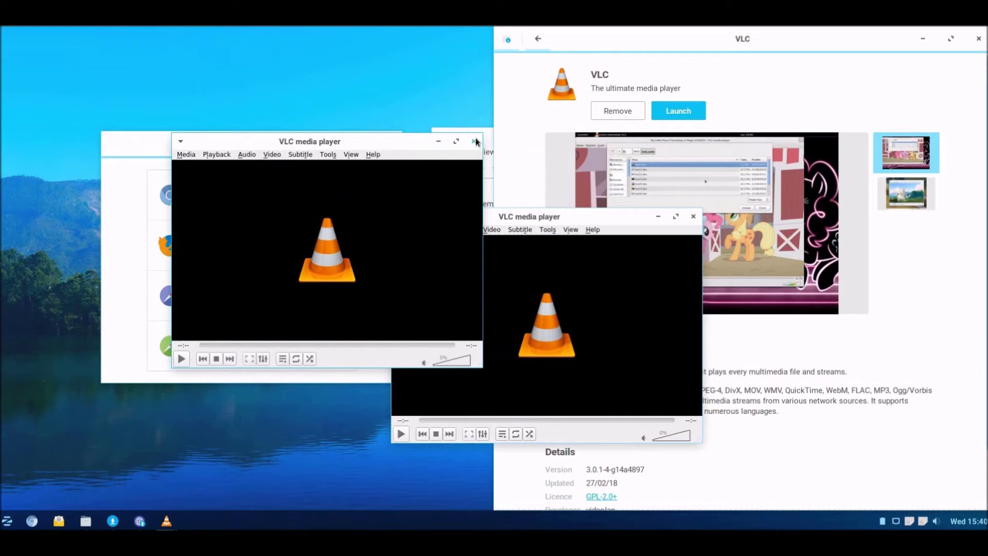
pyautogui.click(474, 141)
# Check VLC's version in Help > About, then close VLC and the Installed notice
pyautogui.click(593, 230)
pyautogui.click(610, 253)
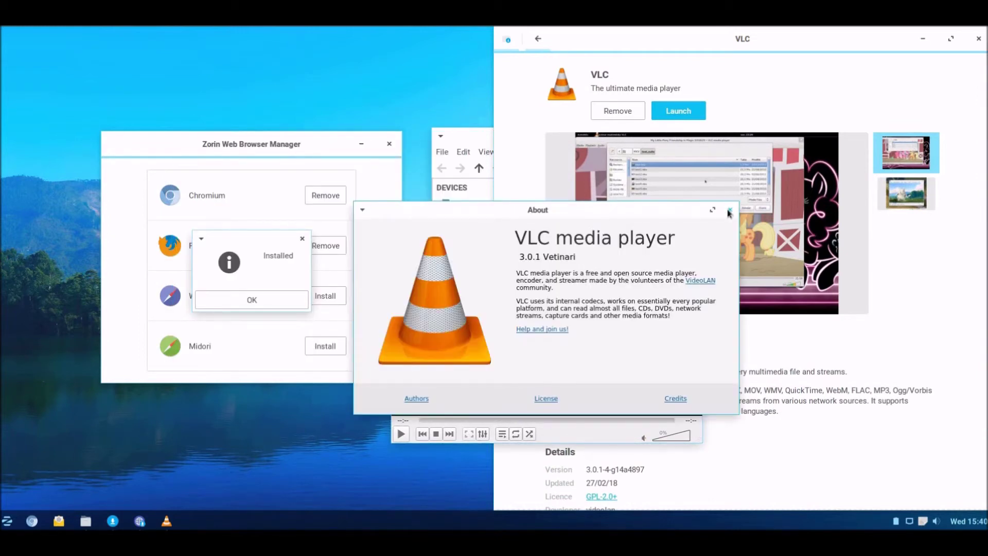
pyautogui.click(729, 213)
pyautogui.click(691, 216)
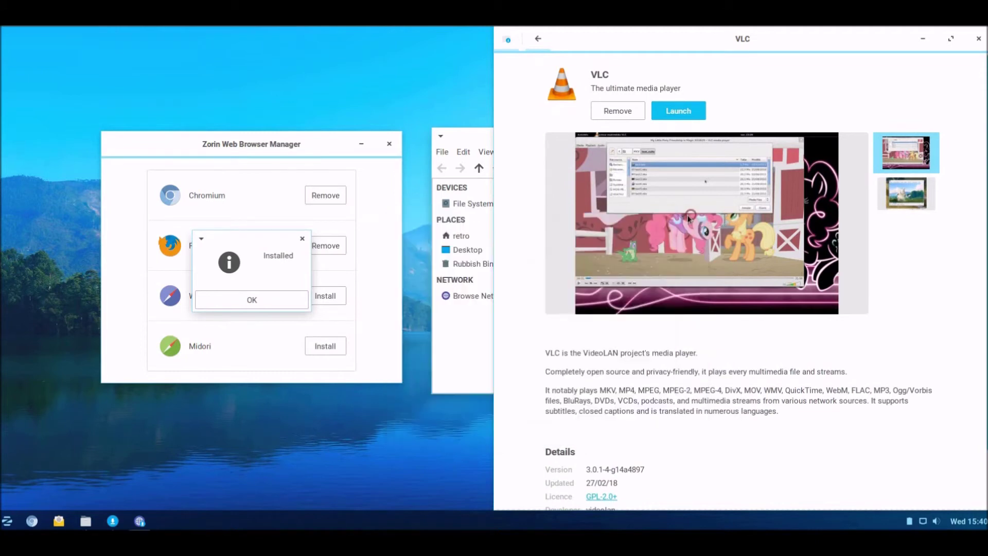
pyautogui.click(249, 302)
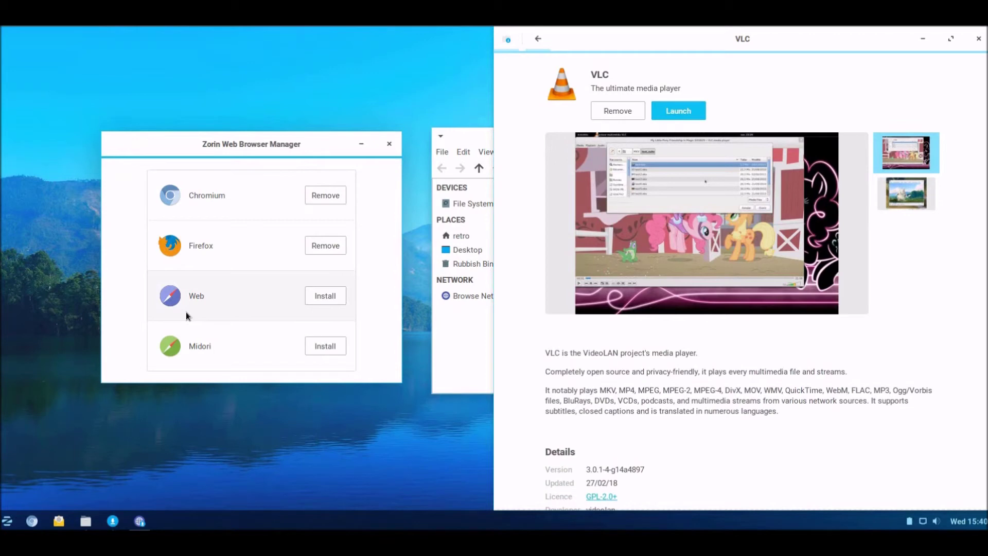
# Launch Task Manager from the Zorin menu's System category and move its window aside
pyautogui.click(7, 521)
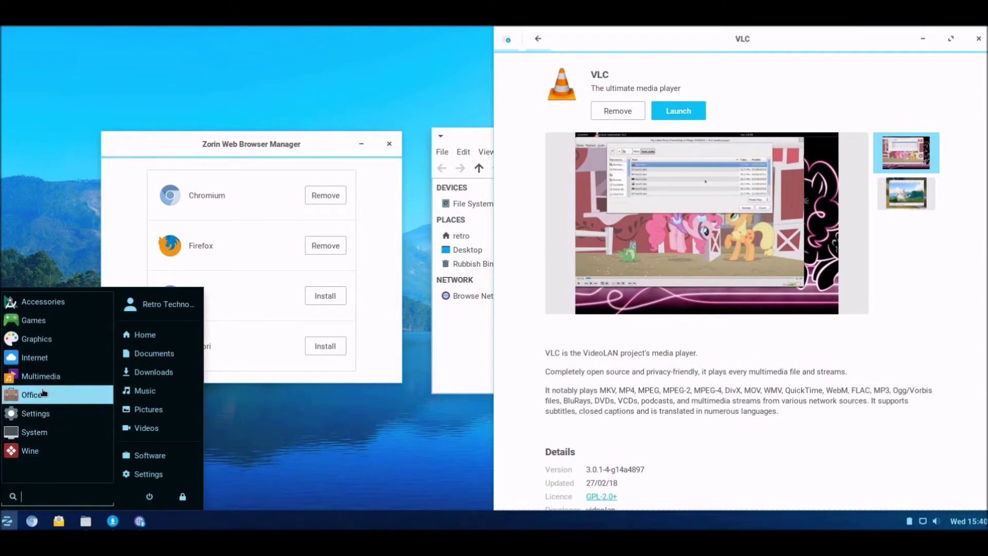
pyautogui.click(33, 433)
pyautogui.click(42, 318)
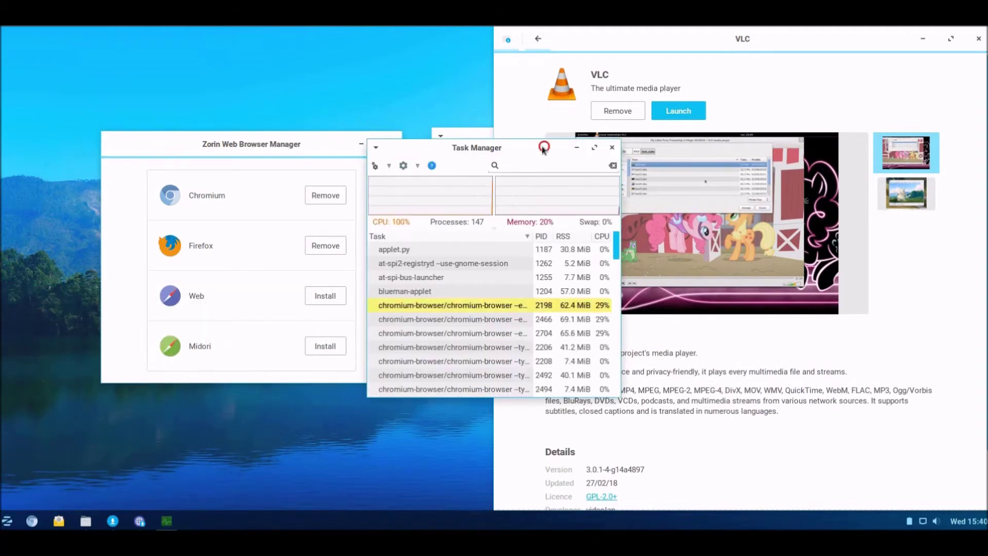
pyautogui.moveTo(547, 147); pyautogui.dragTo(400, 139)
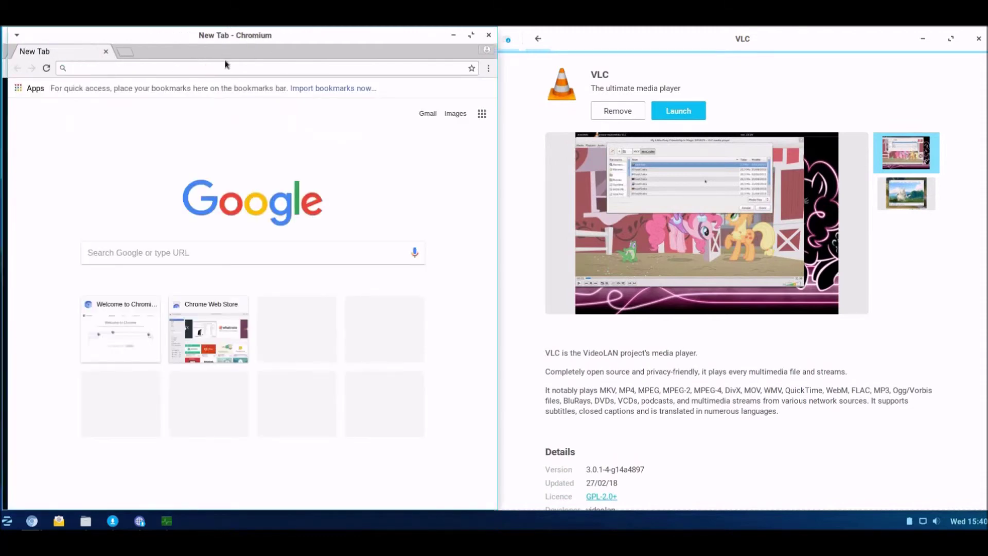
# Close the two duplicate New Tab windows and accept the start page's cookie notice
pyautogui.click(489, 35)
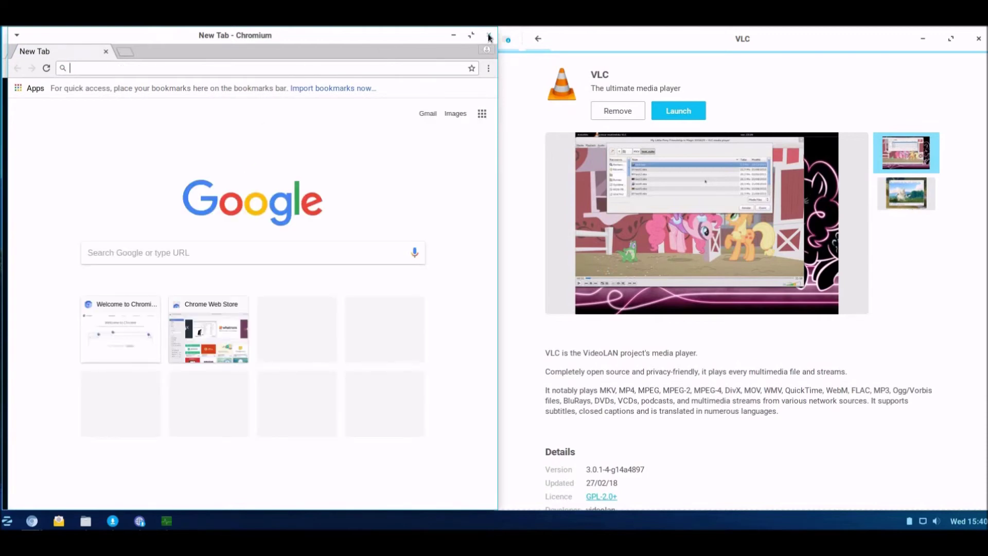
pyautogui.click(490, 35)
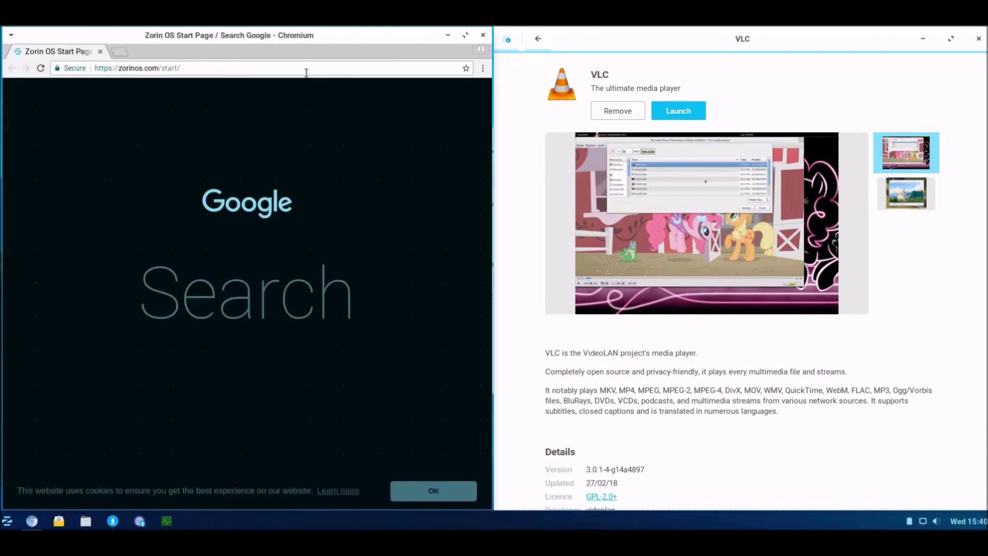
pyautogui.moveTo(273, 211)
pyautogui.click(440, 491)
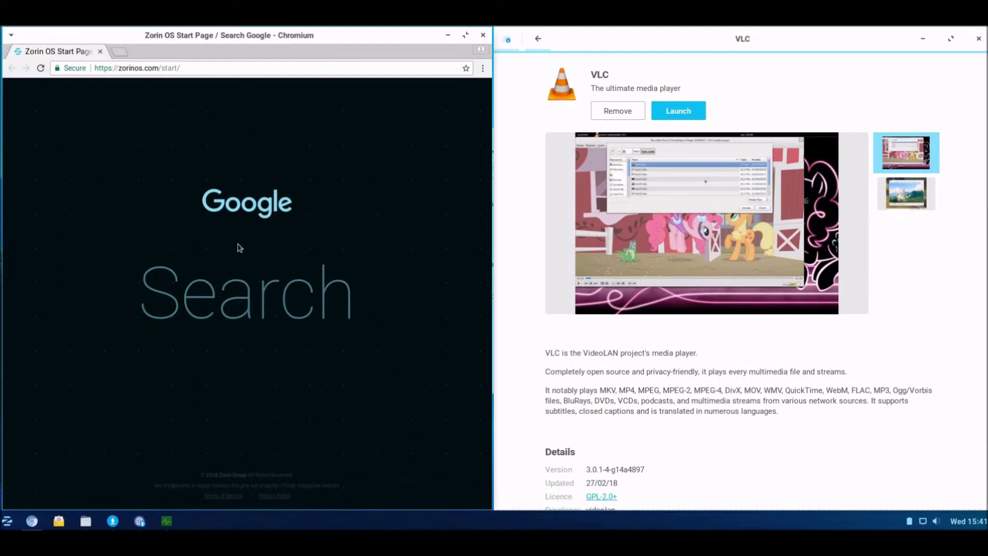
# Search the start page for 'Retro Technology Showcase'
pyautogui.moveTo(241, 204)
pyautogui.write('Re')
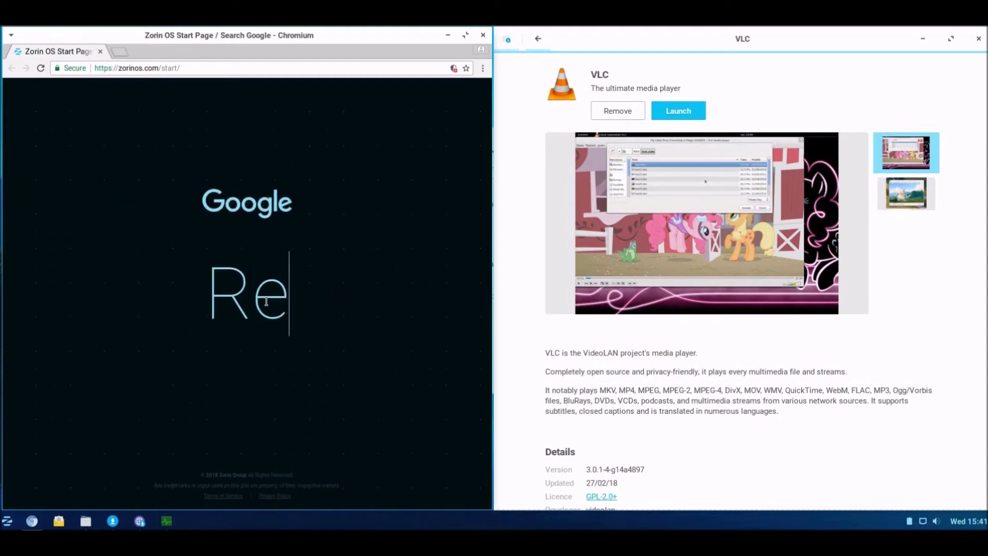
pyautogui.write('tro Technolog')
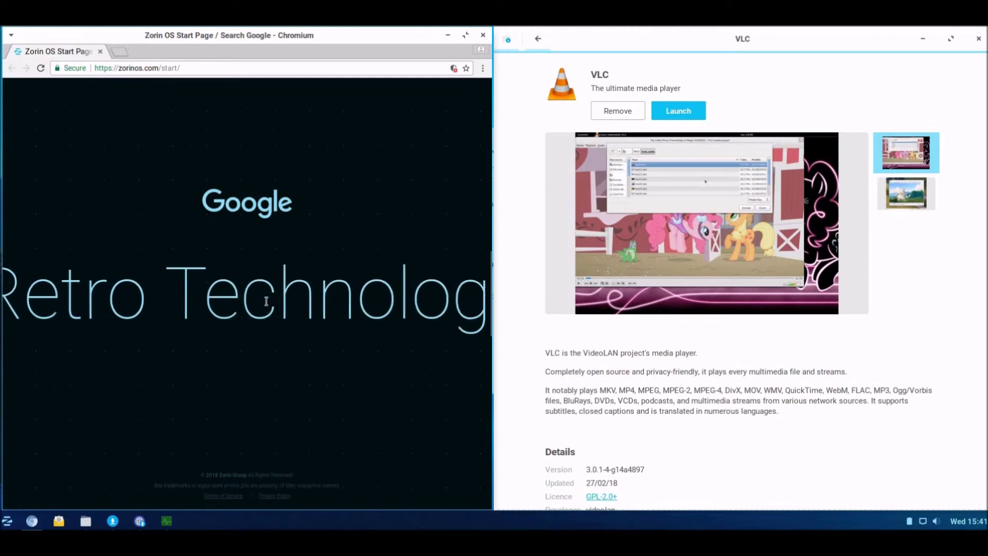
pyautogui.write('y Show')
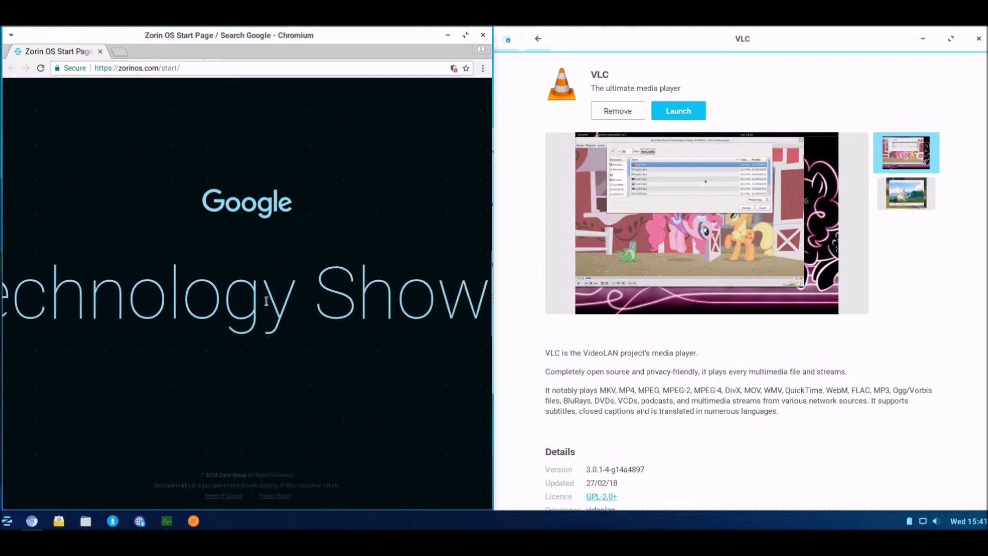
pyautogui.write('case')
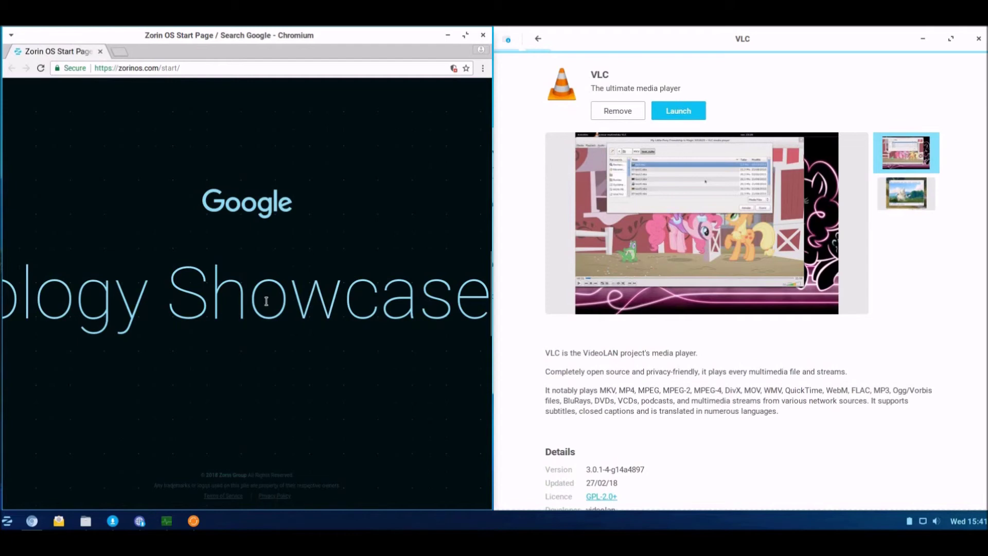
pyautogui.press('Return')
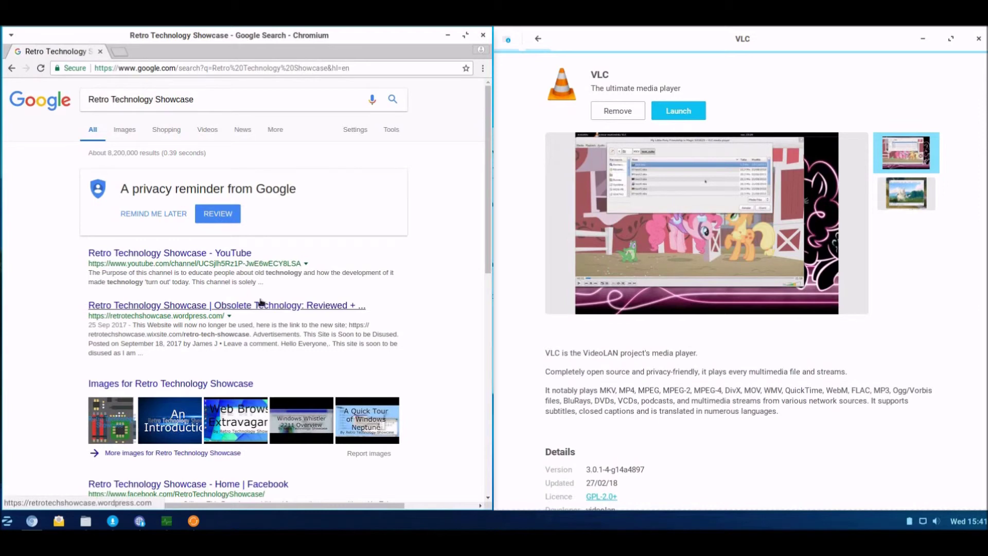
# Open the Retro Technology Showcase YouTube channel, pause its featured video, browse it, then close Chromium
pyautogui.scroll(-3, 124, 342)
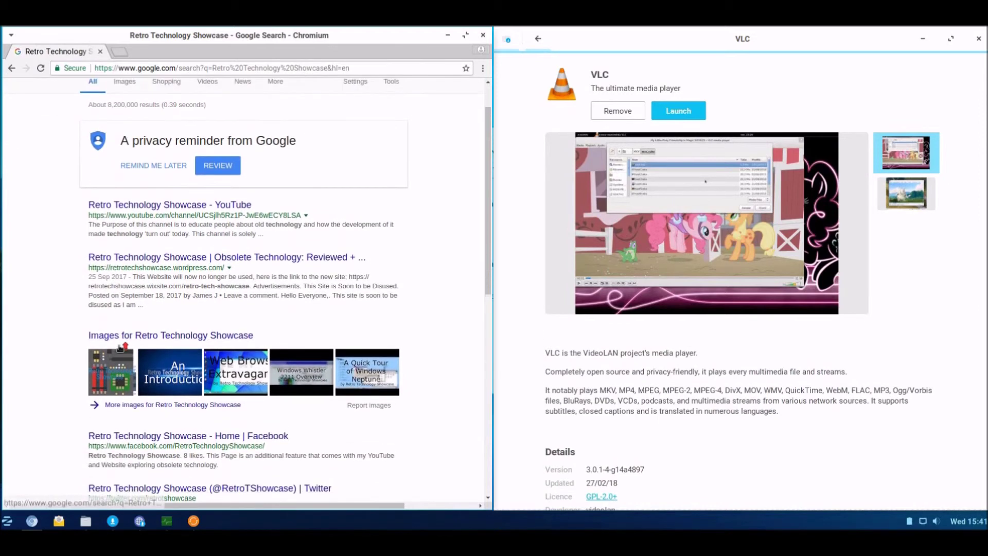
pyautogui.scroll(3, 121, 360)
pyautogui.click(178, 254)
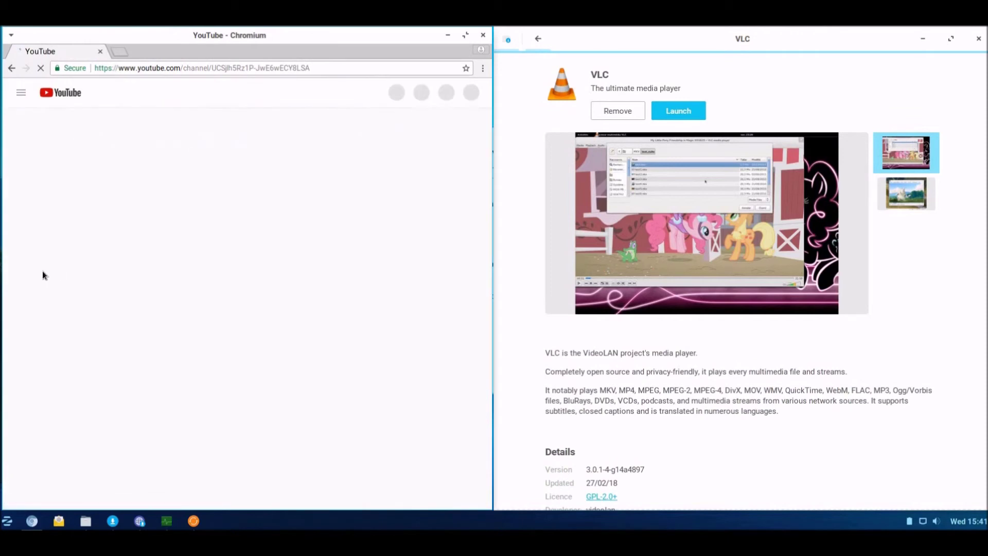
pyautogui.click(122, 331)
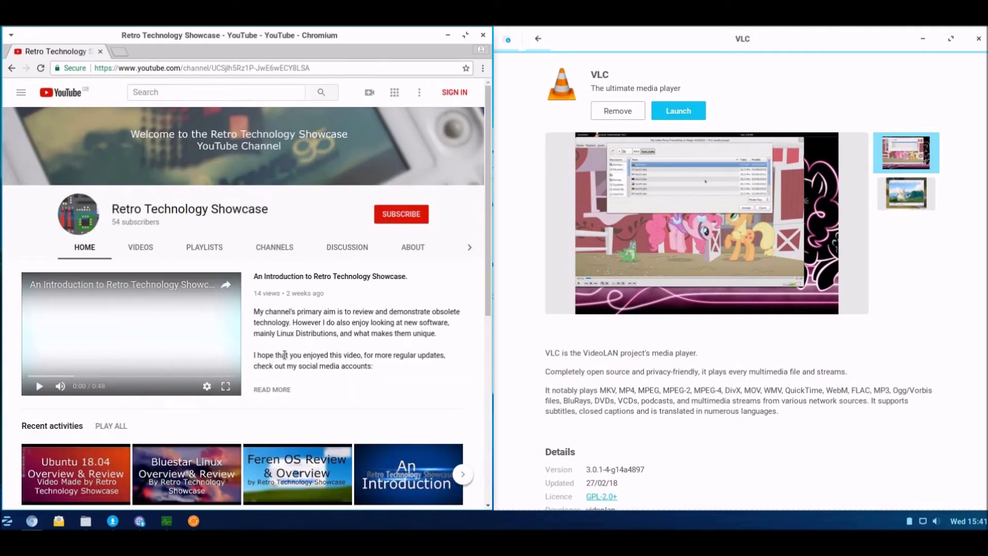
pyautogui.scroll(-2, 298, 373)
pyautogui.scroll(-4, 298, 374)
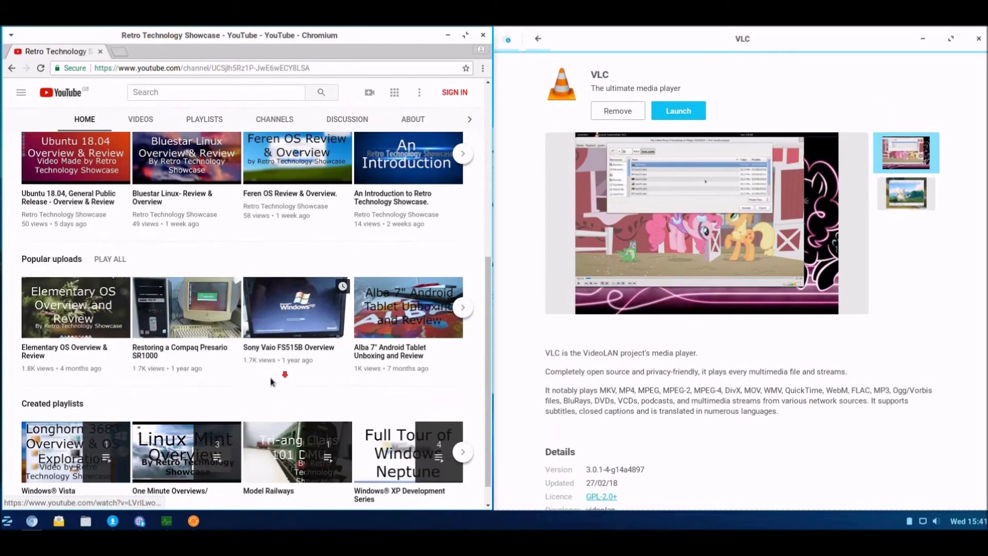
pyautogui.scroll(6, 267, 392)
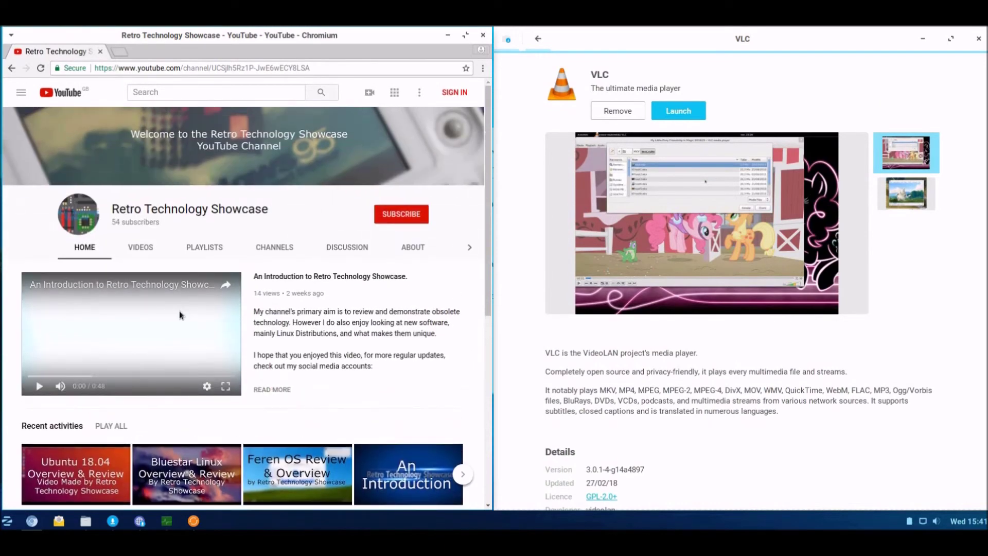
pyautogui.click(484, 36)
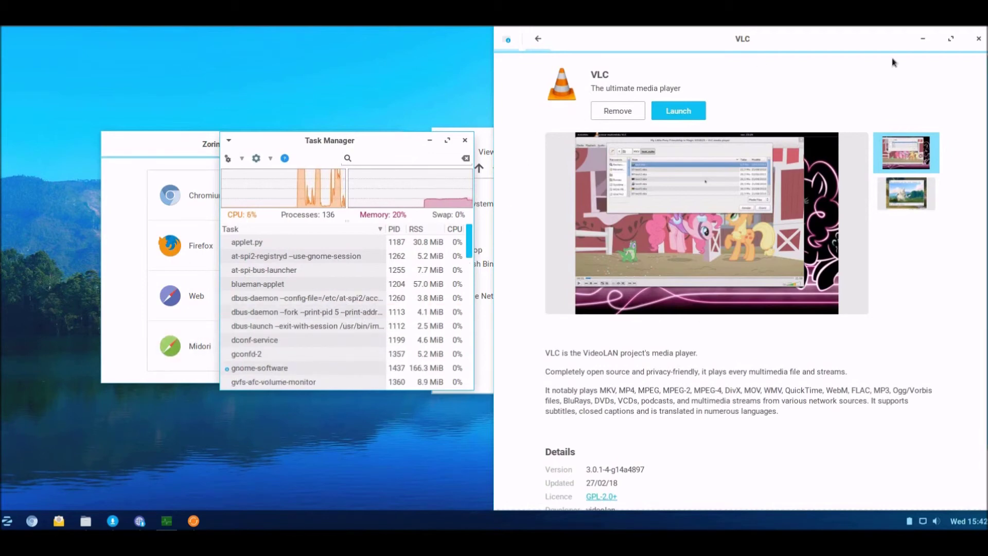
# Close the VLC software page, view Thunar's About information, then close the Documents file manager
pyautogui.click(980, 40)
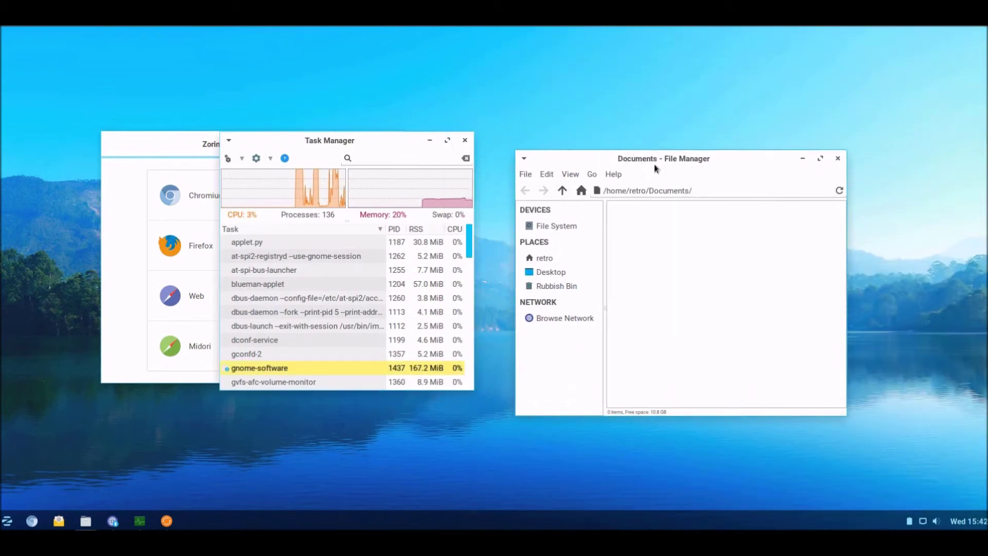
pyautogui.moveTo(654, 165); pyautogui.dragTo(657, 148)
pyautogui.click(617, 159)
pyautogui.click(629, 184)
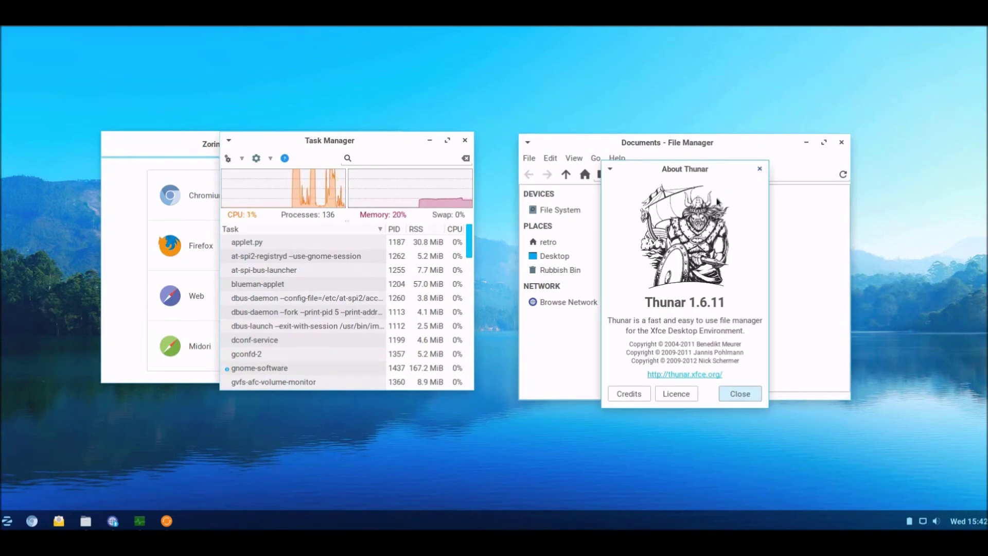
pyautogui.click(760, 169)
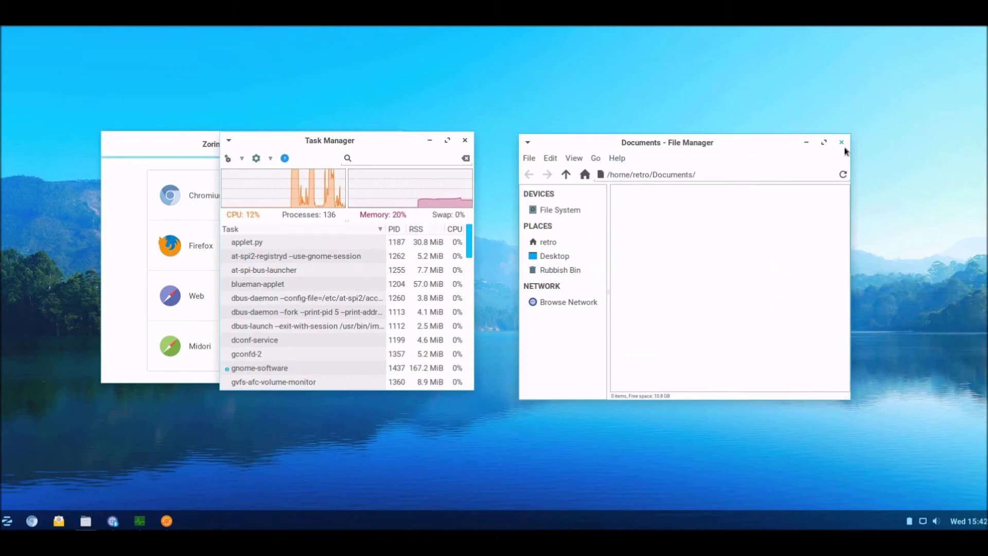
pyautogui.click(842, 144)
# Close Task Manager, then centre the Web Browser Manager window and close it
pyautogui.moveTo(369, 143); pyautogui.dragTo(693, 159)
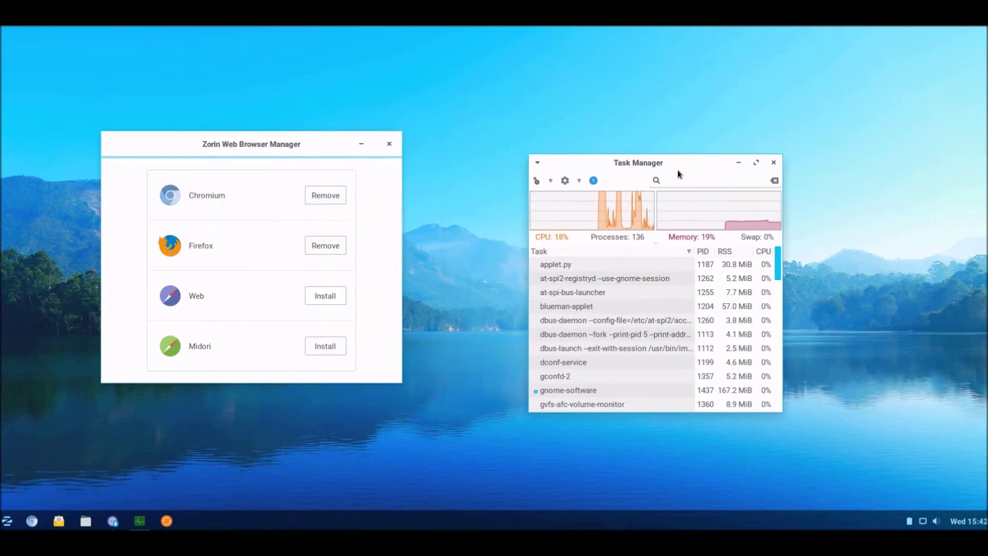
pyautogui.click(775, 162)
pyautogui.click(263, 144)
pyautogui.moveTo(263, 144); pyautogui.dragTo(467, 148)
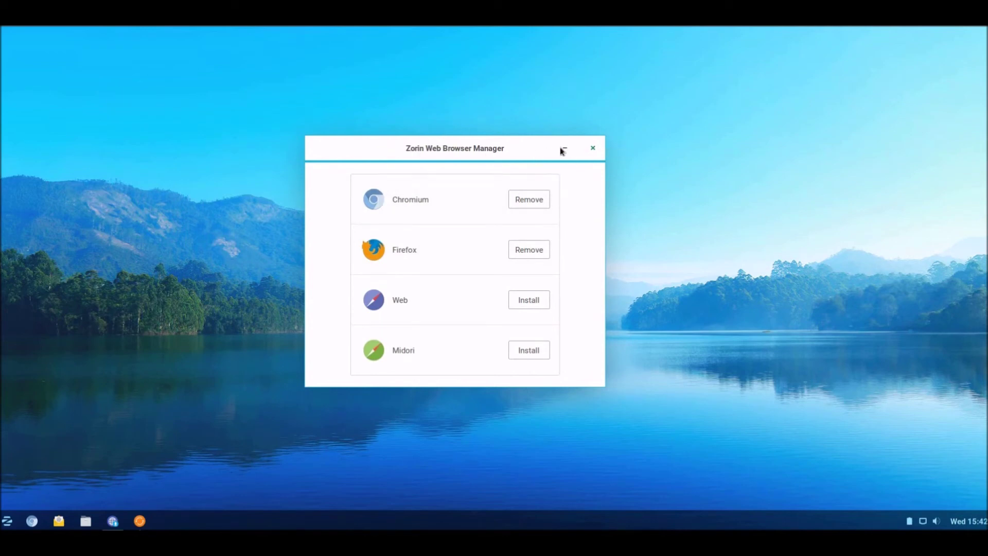
pyautogui.click(594, 149)
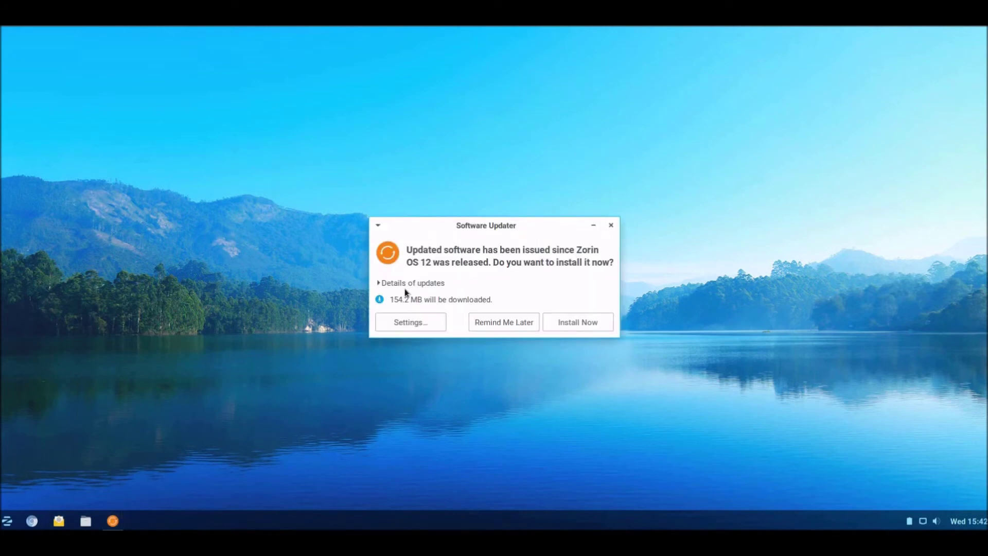
# Review the pending update details, dismiss the 154.2 MB Software Updater prompt, and open the application launcher
pyautogui.click(378, 283)
pyautogui.scroll(-4, 487, 348)
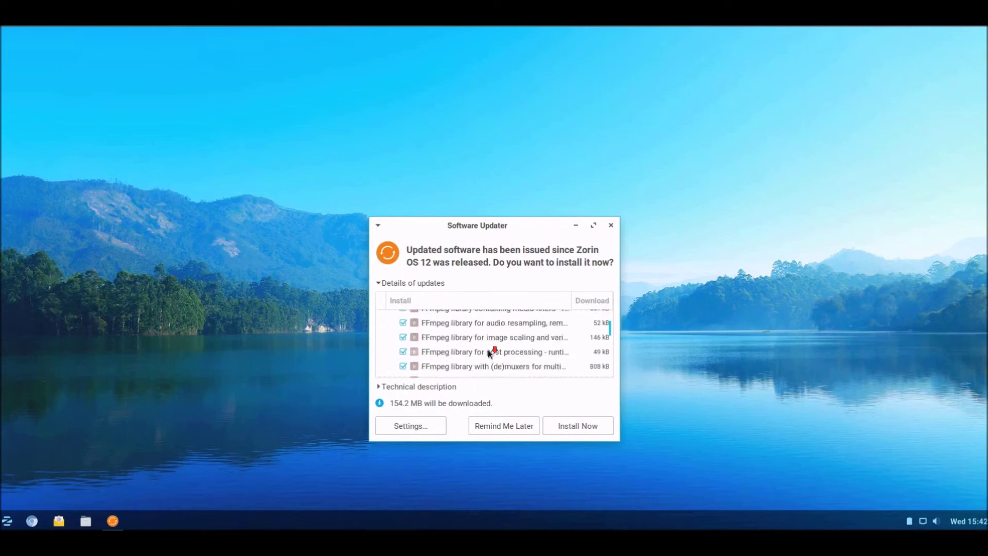
pyautogui.scroll(-5, 487, 355)
pyautogui.click(611, 225)
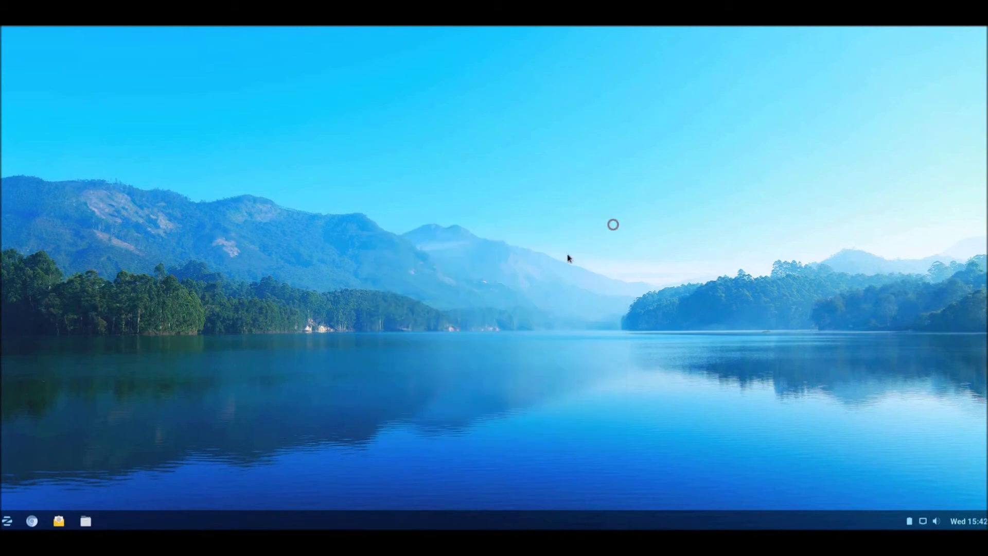
pyautogui.click(7, 521)
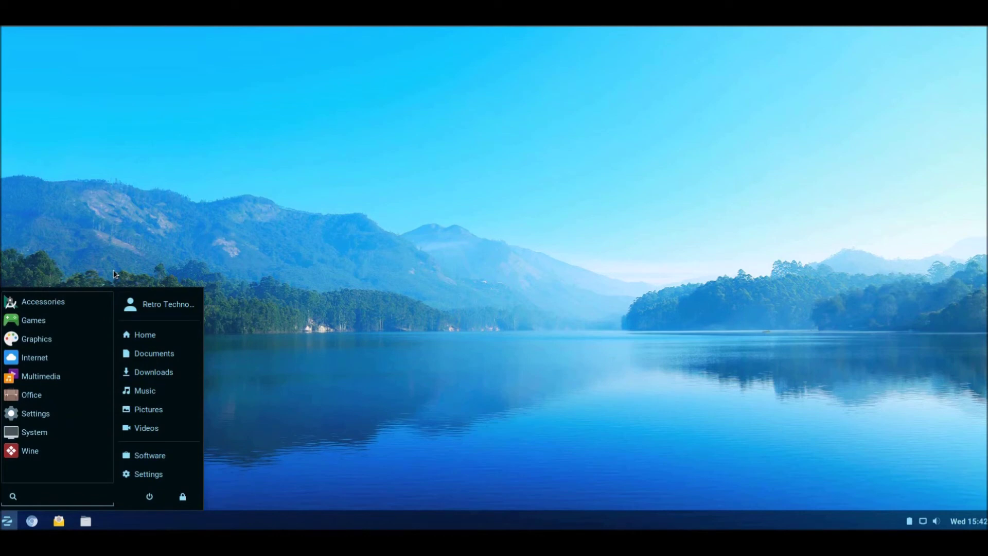